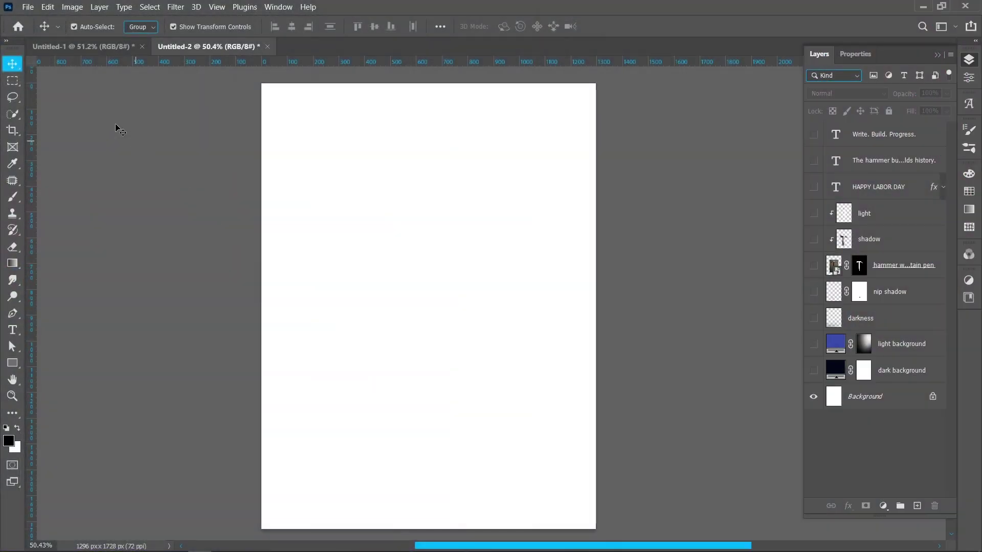
# Create an 18 x 24 in, 72 ppi portrait document from the recent Custom preset
pyautogui.click(30, 7)
pyautogui.click(41, 19)
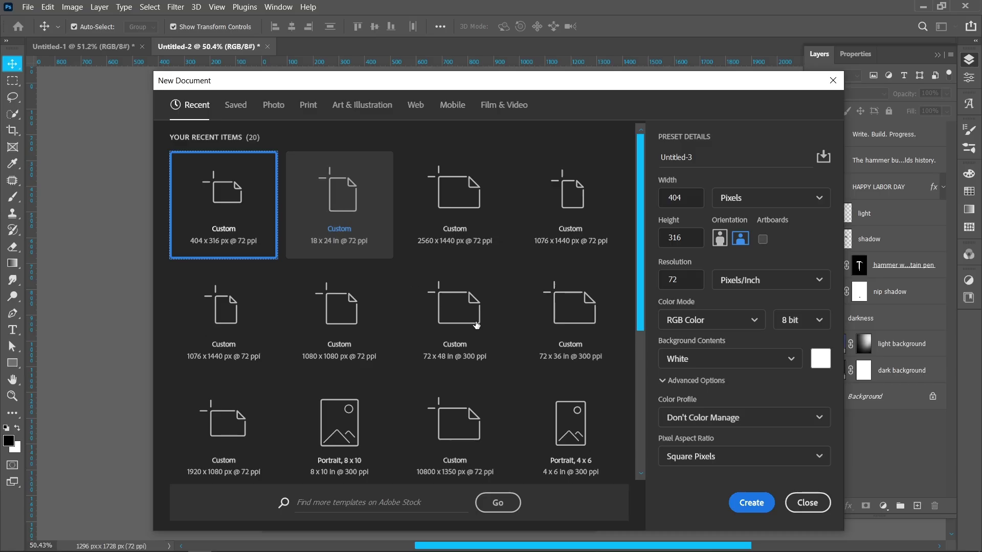
pyautogui.click(339, 205)
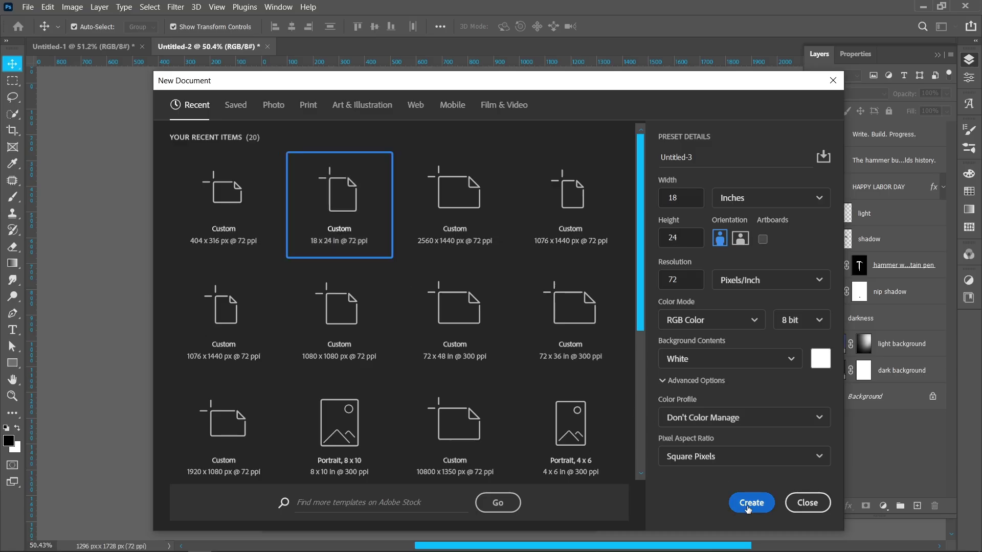
pyautogui.click(750, 504)
pyautogui.click(869, 397)
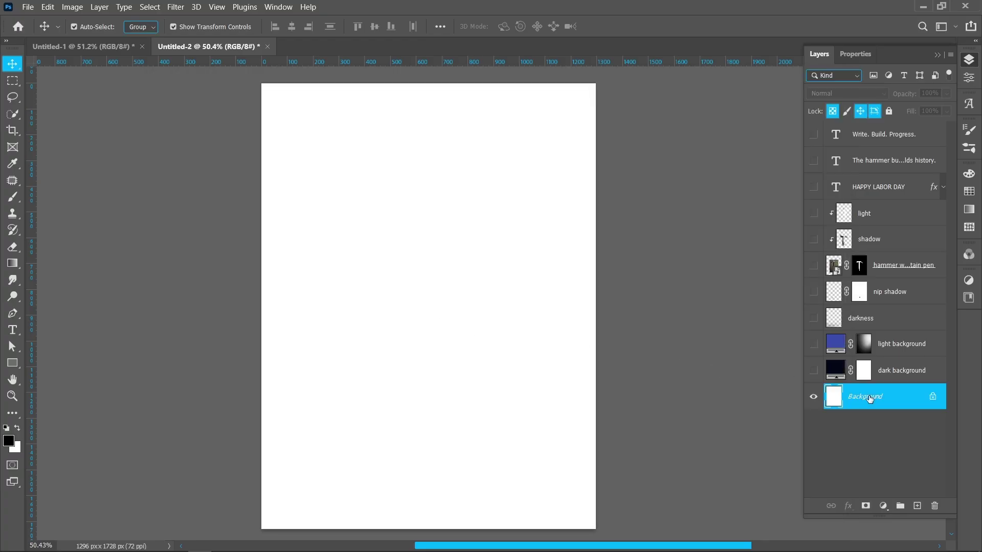
# Add a Solid Color fill layer in dark navy #030618
pyautogui.click(883, 506)
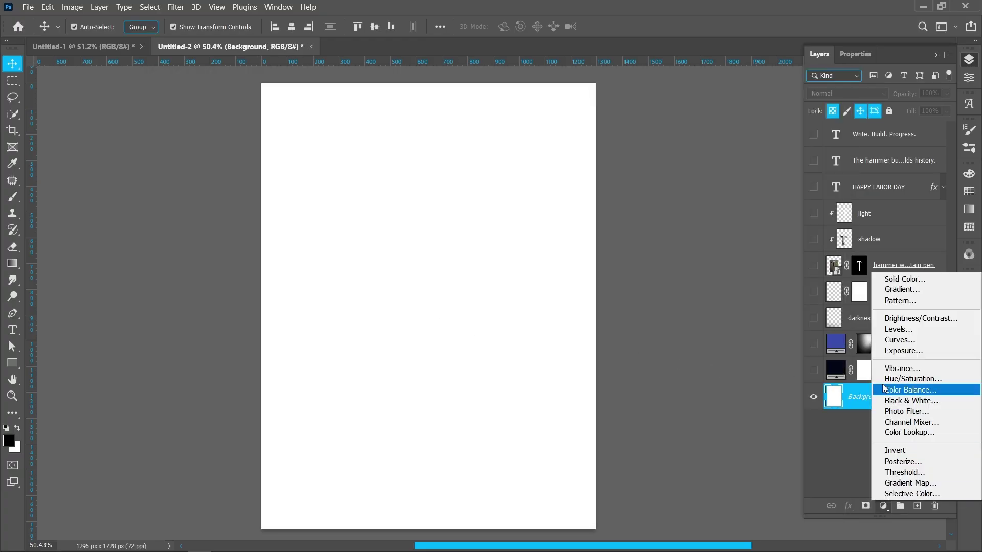
pyautogui.click(904, 279)
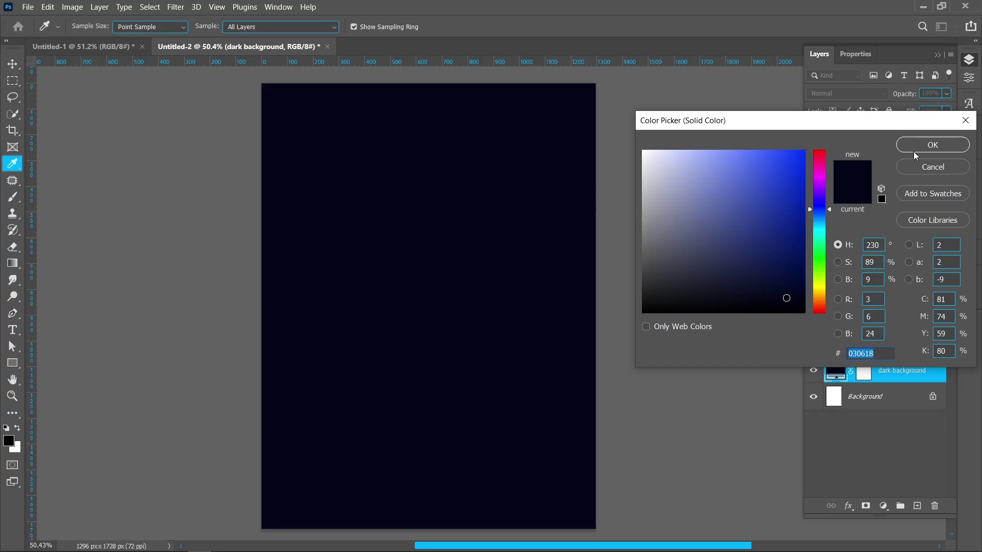
pyautogui.click(933, 145)
# Duplicate the fill layer, recolour the copy to blue #394cab and target its mask
pyautogui.press('v')
pyautogui.hotkey('ctrl', 'j')
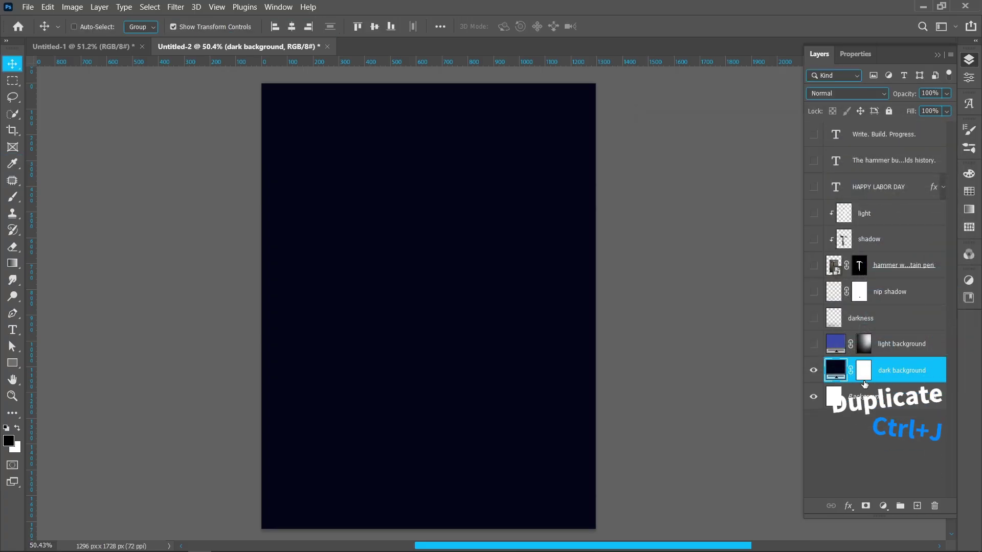
pyautogui.doubleClick(837, 372)
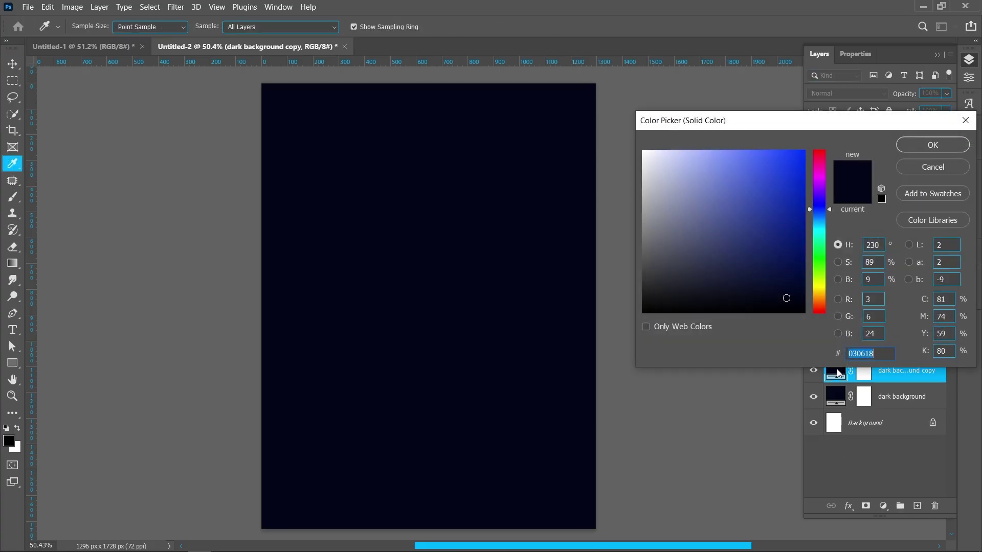
pyautogui.write('394cab')
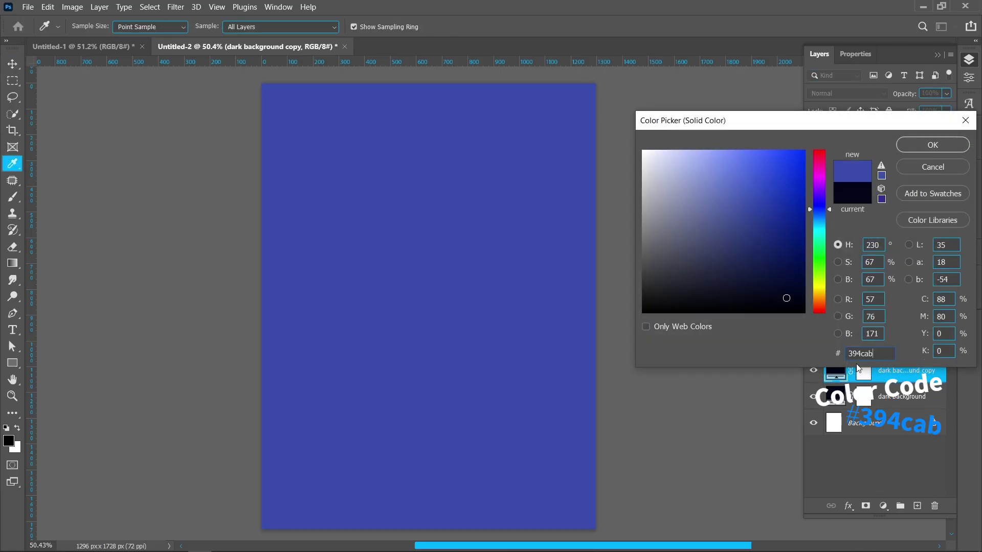
pyautogui.click(927, 146)
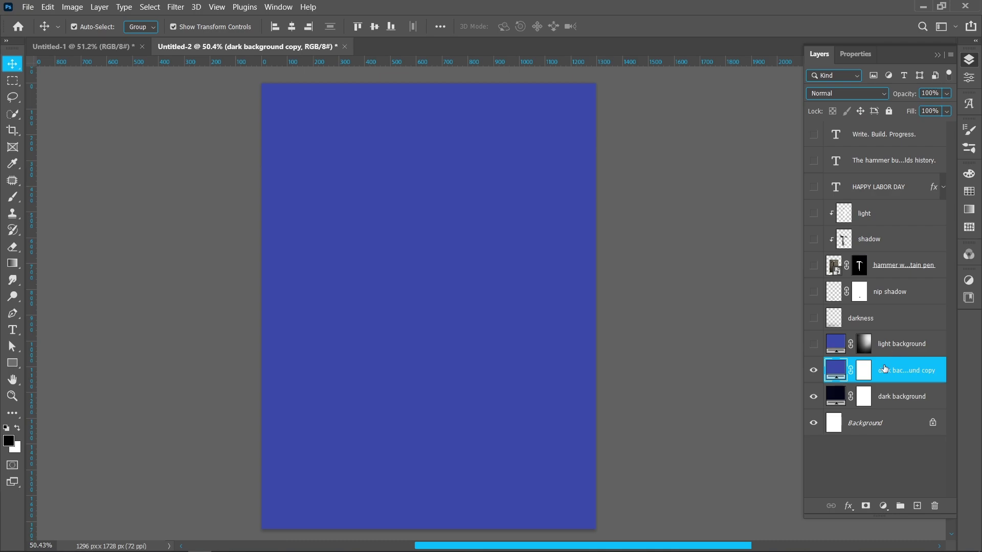
pyautogui.click(863, 378)
# Invert the blue copy's mask to black and paint a large soft glow into the upper right
pyautogui.hotkey('ctrl', 'i')
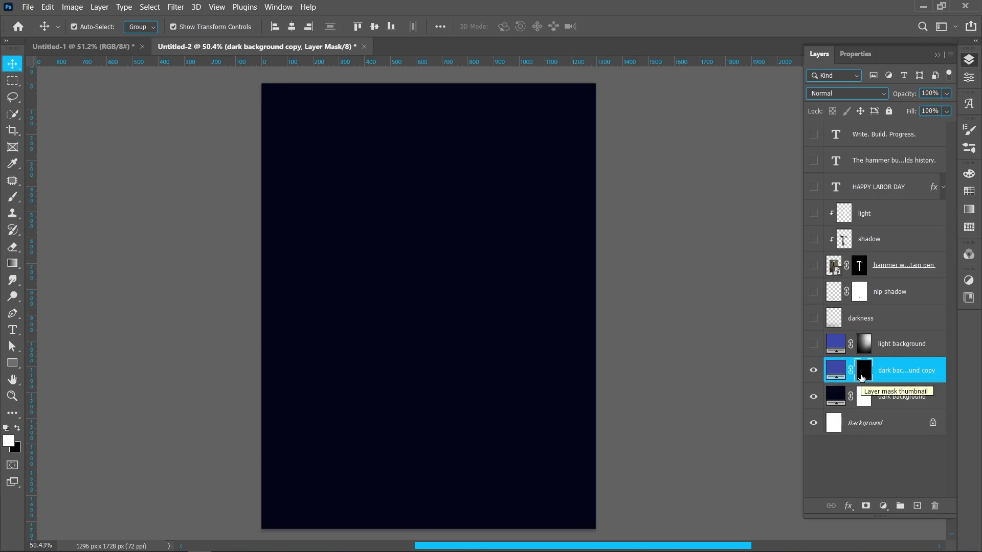
pyautogui.press('b')
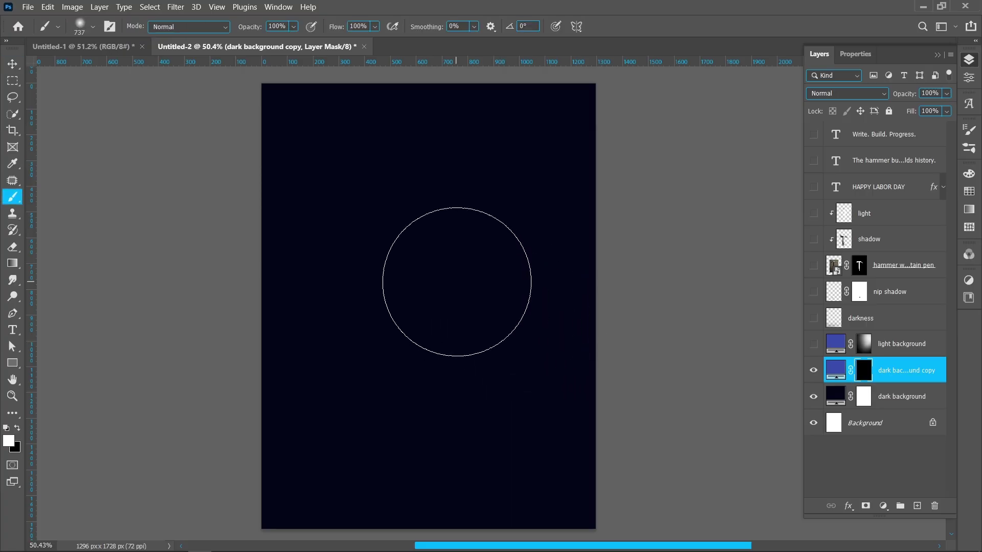
pyautogui.moveTo(431, 288)
pyautogui.mouseDown()
pyautogui.moveTo(545, 269)
pyautogui.moveTo(493, 259)
pyautogui.mouseUp()
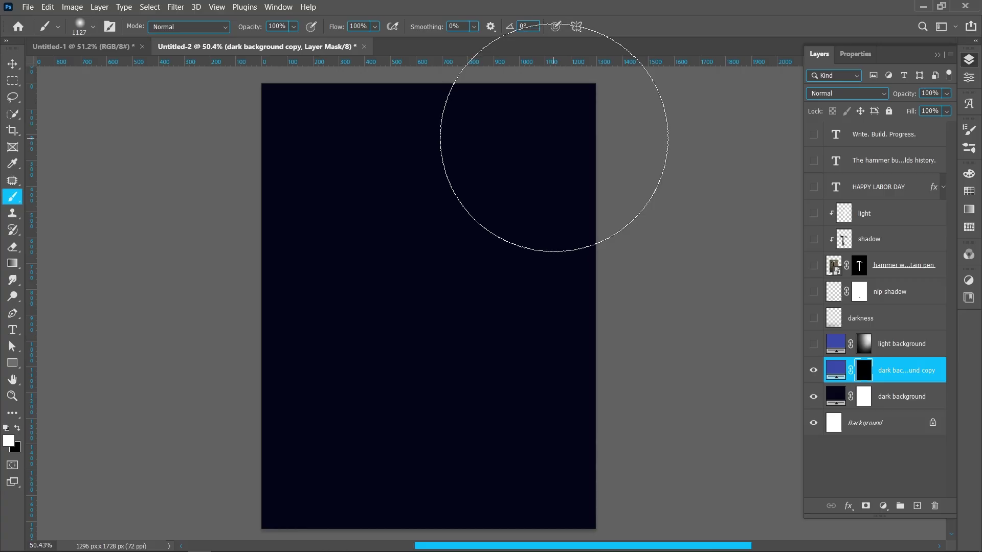
pyautogui.click(554, 136)
pyautogui.click(526, 77)
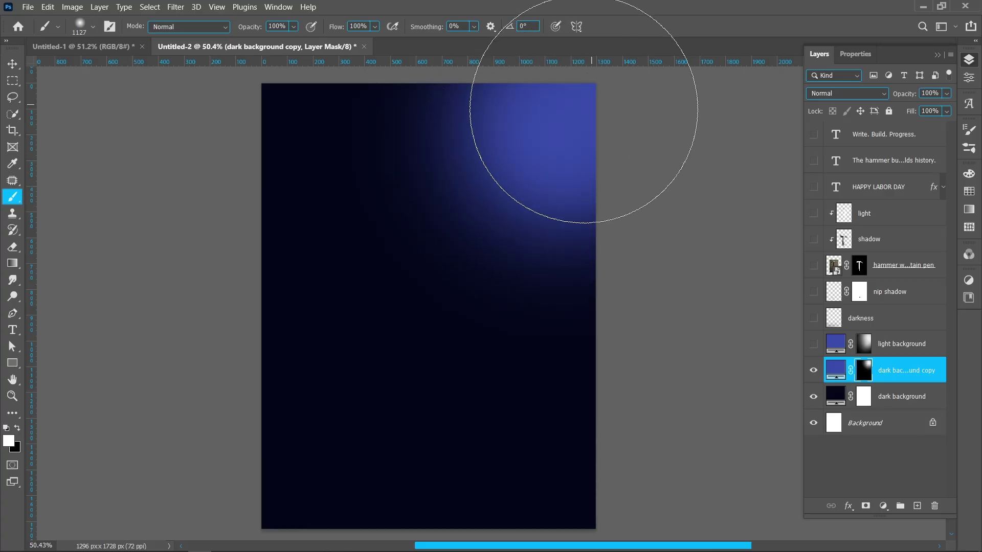
# With a 1625 px brush at 50% opacity, brighten the centre and upper left, then delete the blue copy
pyautogui.moveTo(463, 206); pyautogui.dragTo(565, 226)
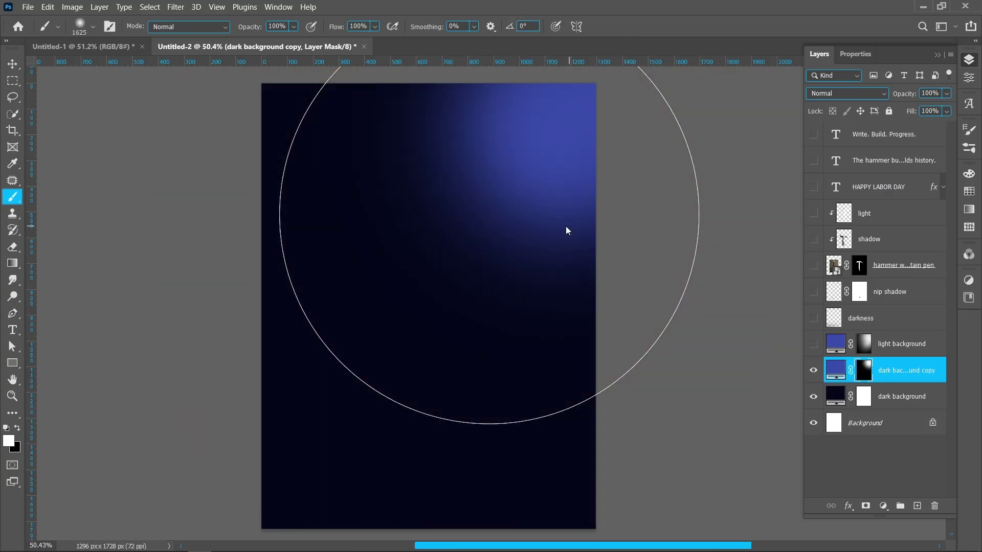
pyautogui.moveTo(254, 28); pyautogui.dragTo(235, 31)
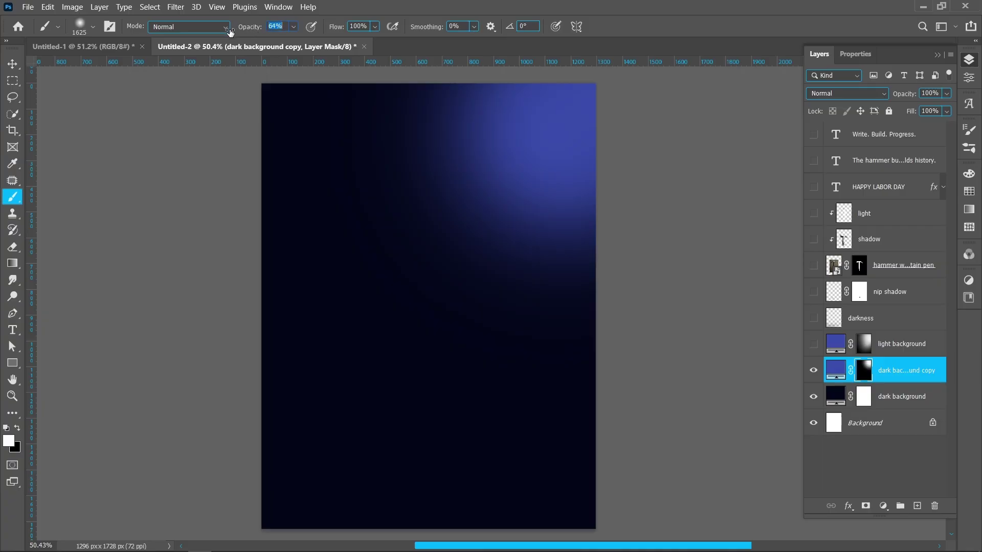
pyautogui.press('Return')
pyautogui.click(479, 234)
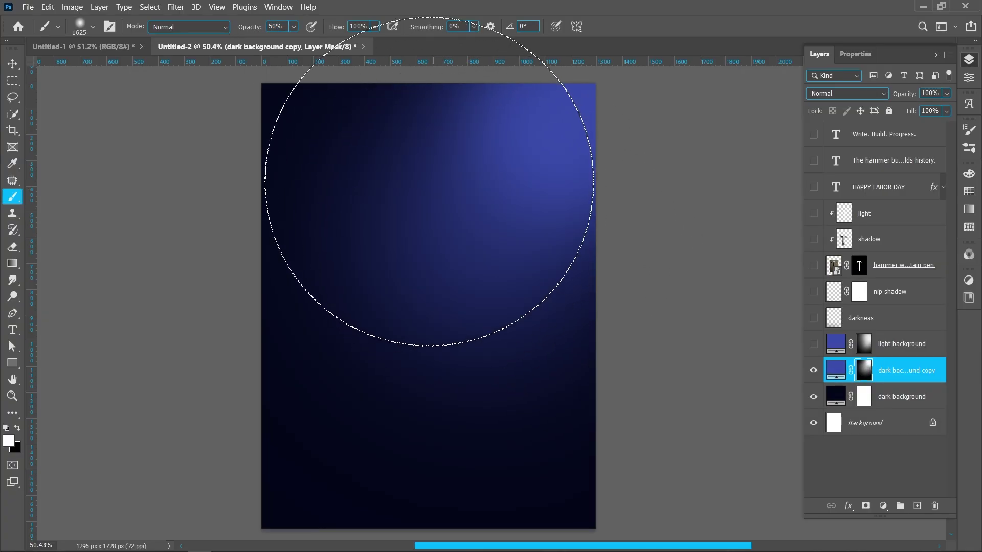
pyautogui.click(391, 169)
pyautogui.click(509, 265)
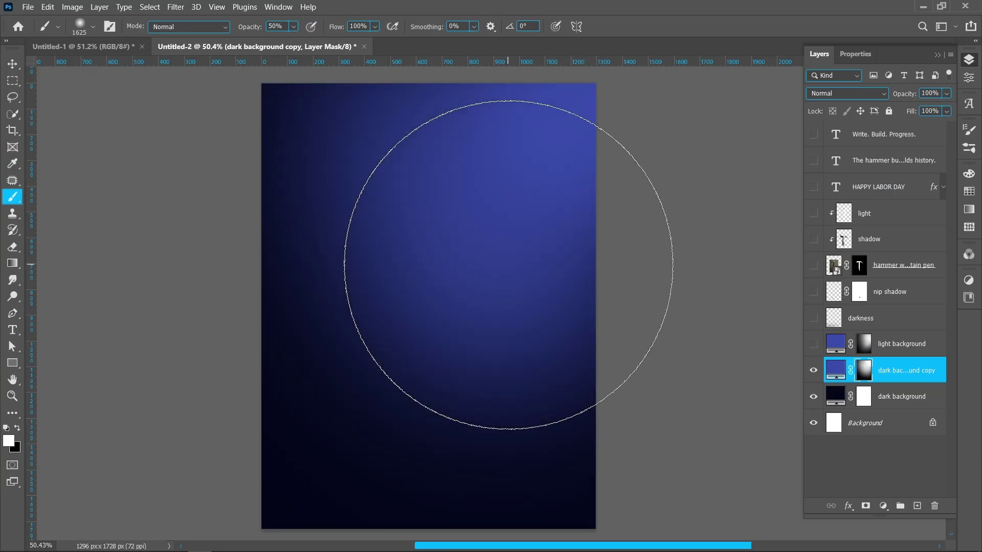
pyautogui.click(13, 63)
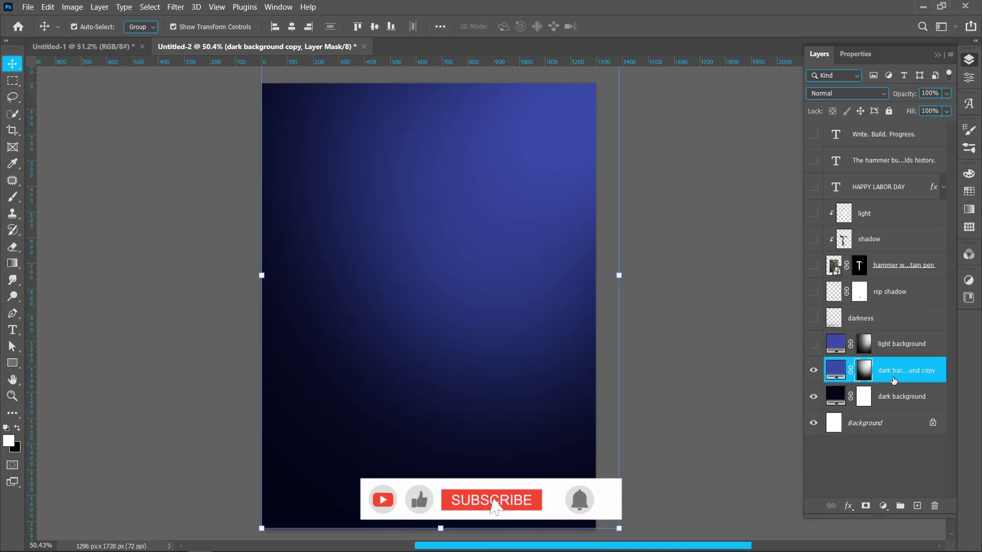
pyautogui.moveTo(906, 378); pyautogui.dragTo(934, 505)
# Show the light background glow layer and briefly preview the finished hammer-pen layer
pyautogui.click(813, 344)
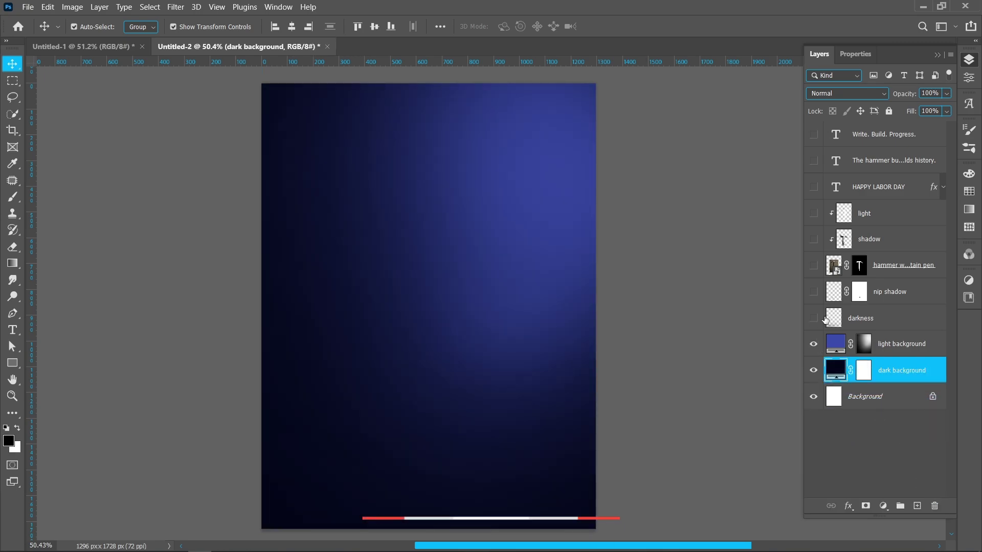
pyautogui.click(814, 265)
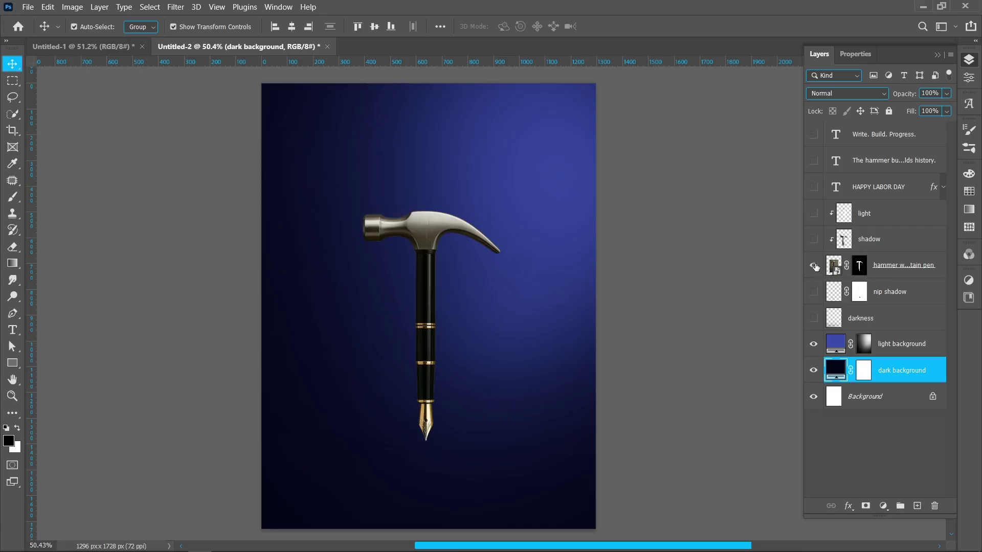
pyautogui.click(815, 266)
# Place the hammer-headed fountain pen photo as embedded and move its layer above light background
pyautogui.click(28, 6)
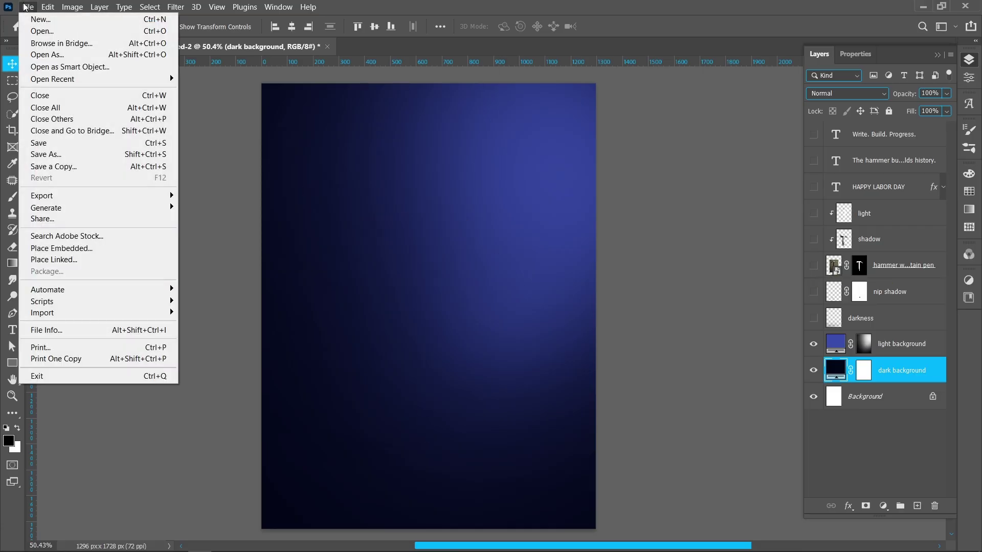
pyautogui.click(80, 250)
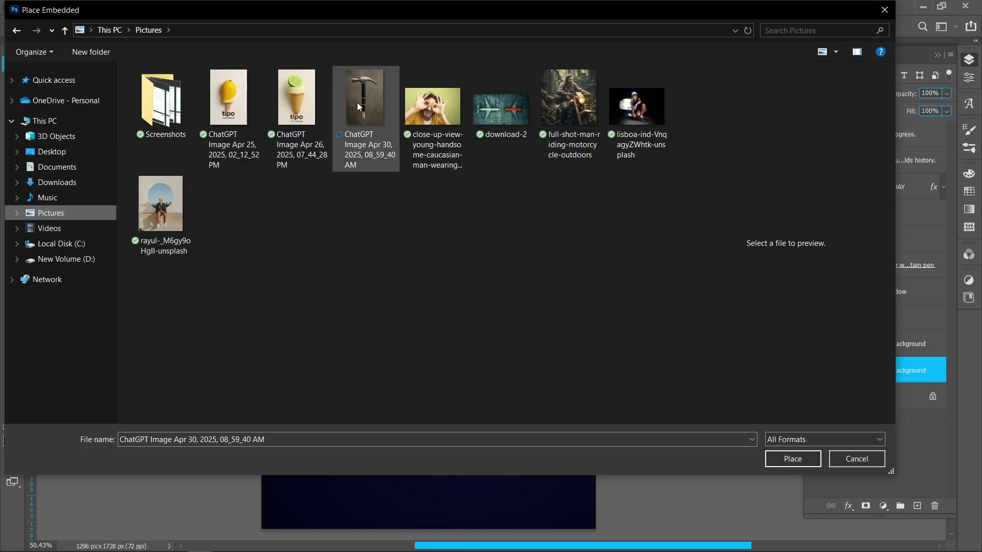
pyautogui.click(358, 106)
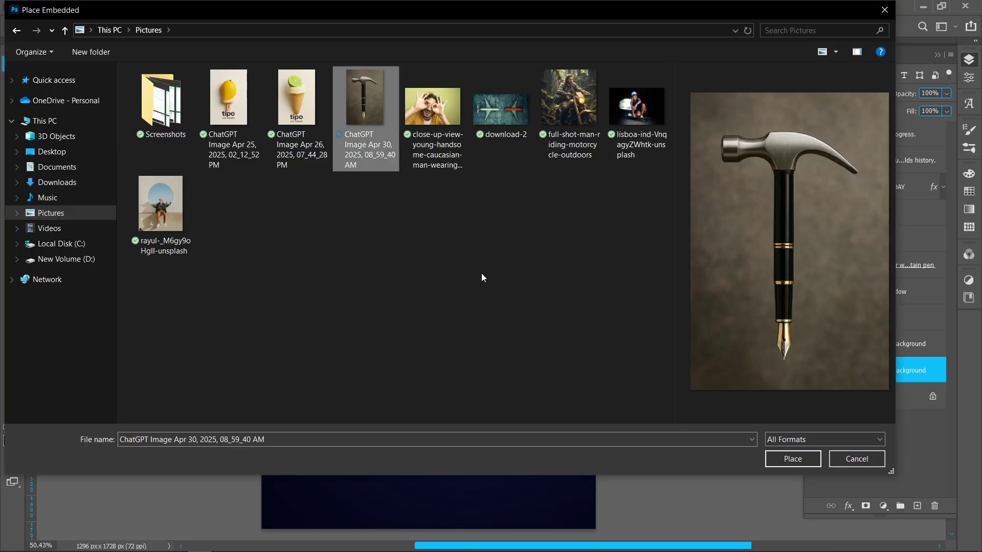
pyautogui.click(793, 458)
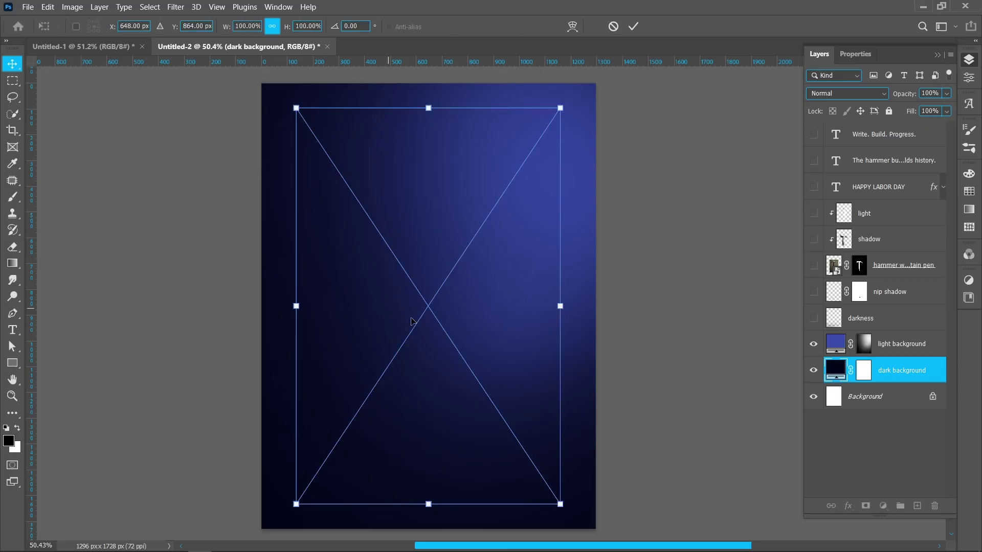
pyautogui.click(633, 26)
pyautogui.moveTo(863, 375); pyautogui.dragTo(862, 339)
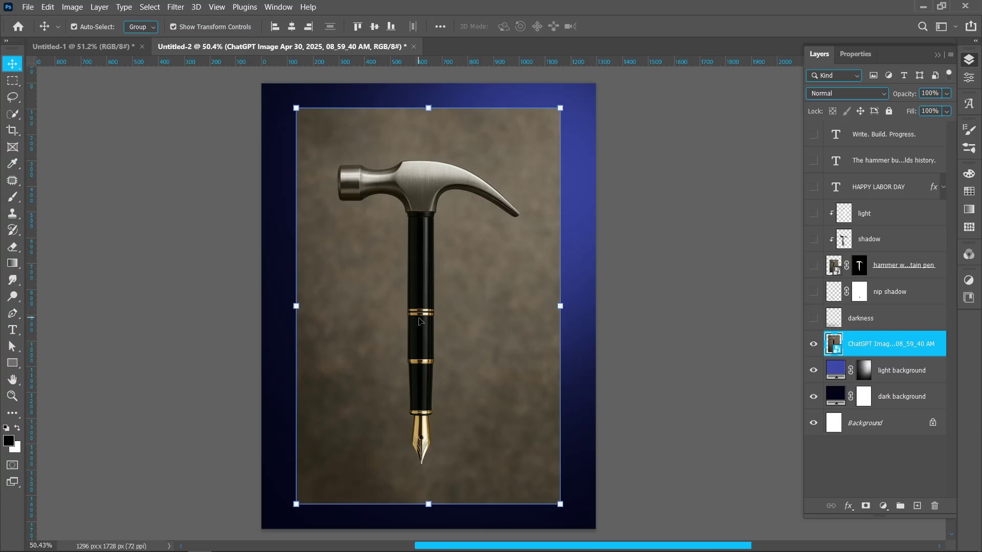
# Use Select Subject on the hammer-pen, then hide and target the nip shadow layer
pyautogui.click(12, 114)
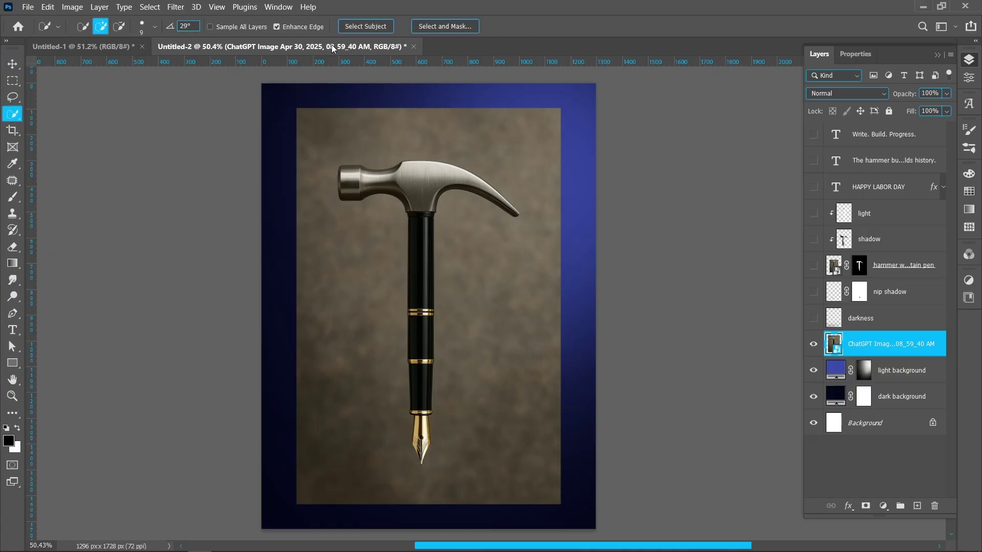
pyautogui.click(383, 28)
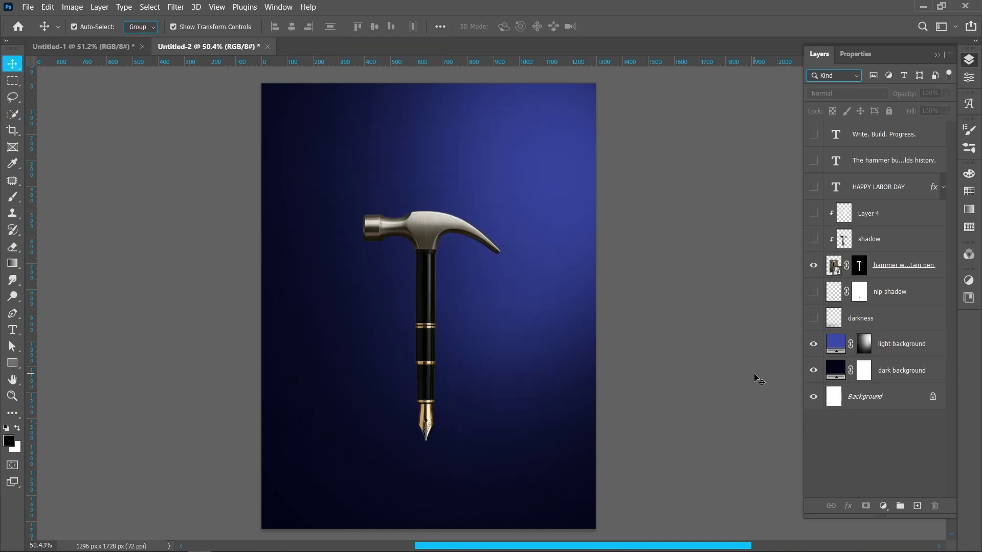
pyautogui.click(814, 292)
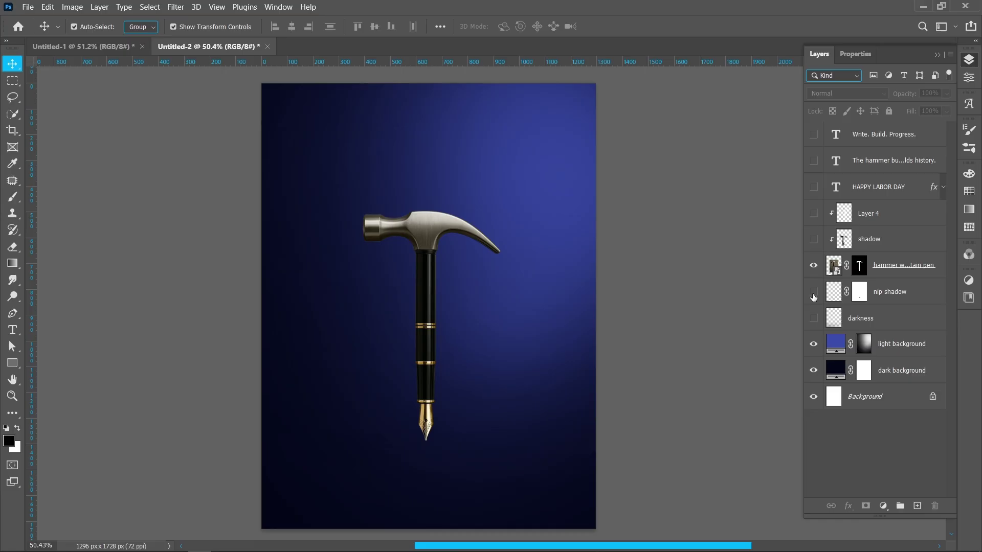
pyautogui.click(902, 299)
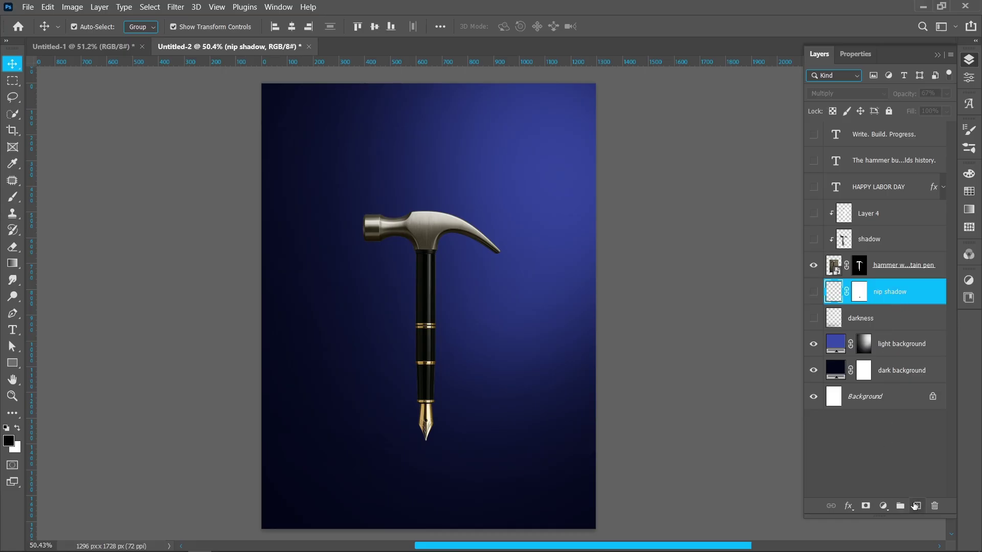
# Add a new layer and set up a flattened elliptical soft brush of 592 px for the nib shadow
pyautogui.click(917, 506)
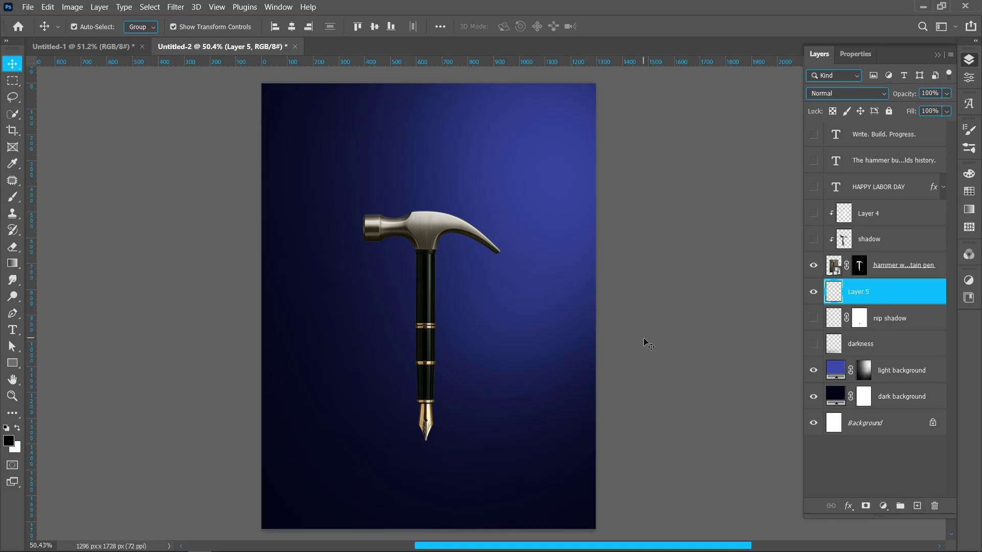
pyautogui.press('b')
pyautogui.rightClick(458, 334)
pyautogui.moveTo(460, 333); pyautogui.dragTo(459, 345)
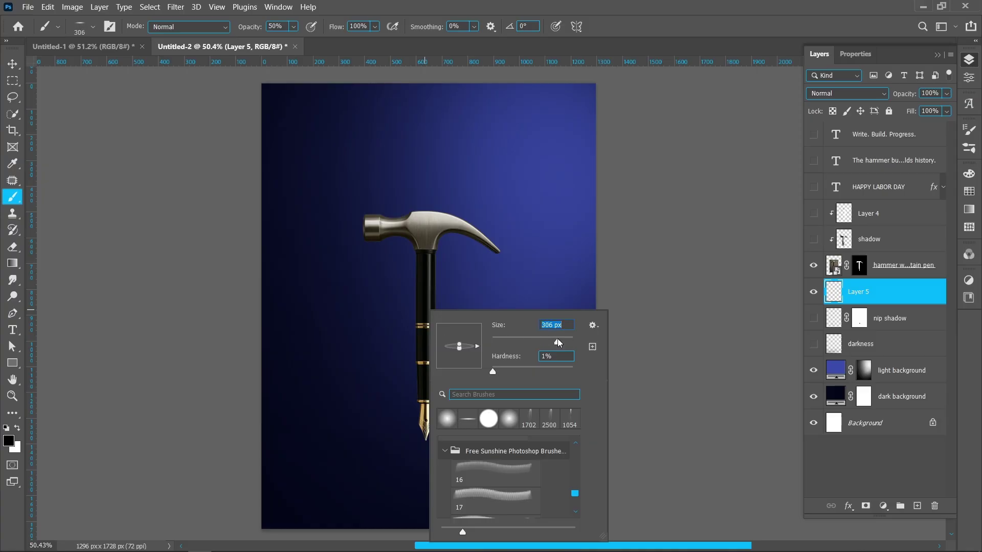
pyautogui.press('Return')
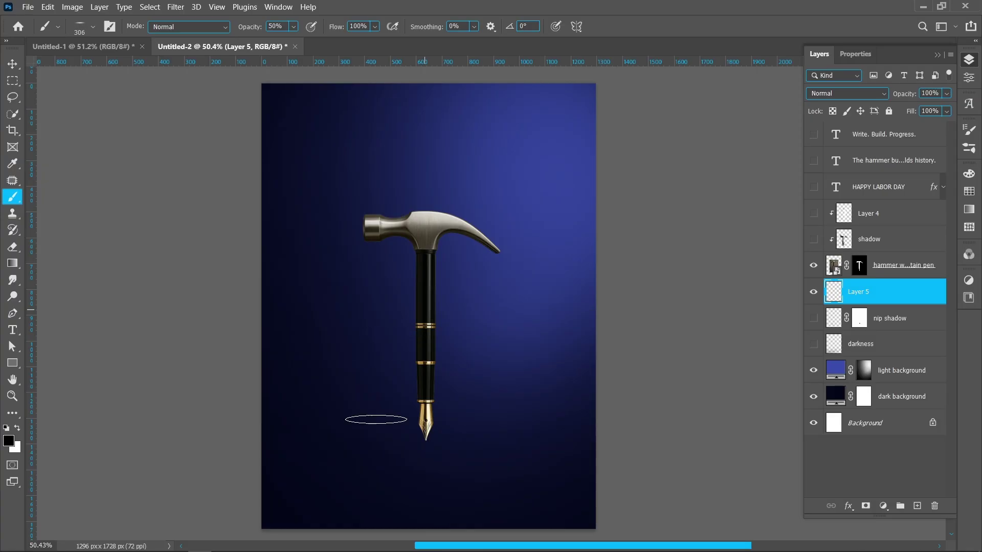
pyautogui.moveTo(399, 415)
pyautogui.mouseDown()
pyautogui.moveTo(419, 413)
pyautogui.moveTo(412, 382)
pyautogui.mouseUp()
pyautogui.rightClick(412, 382)
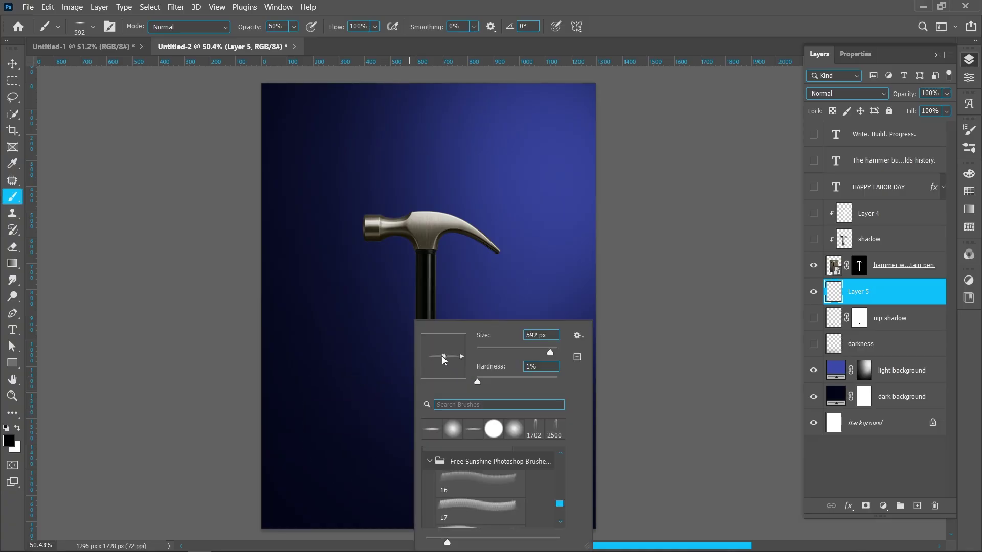
pyautogui.press('Return')
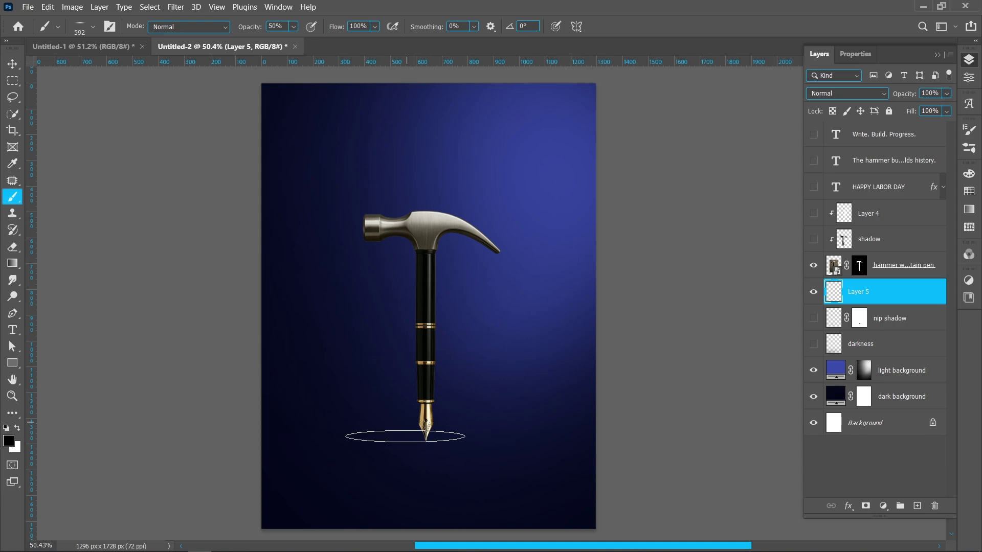
# Distort the shadow, tapering its right end down and spreading its left corners apart
pyautogui.press('v')
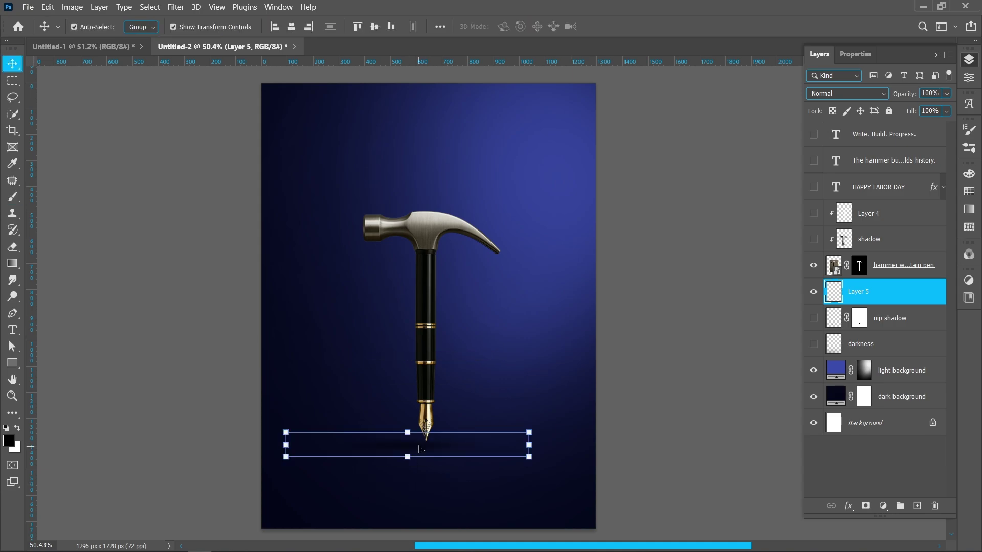
pyautogui.hotkey('ctrl', 't')
pyautogui.scroll(1, 411, 448)
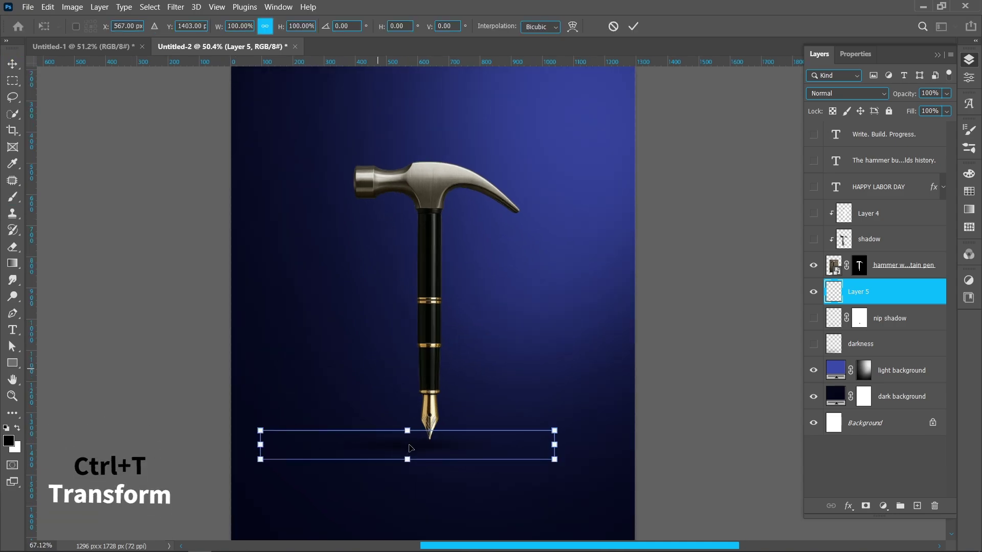
pyautogui.scroll(3, 412, 449)
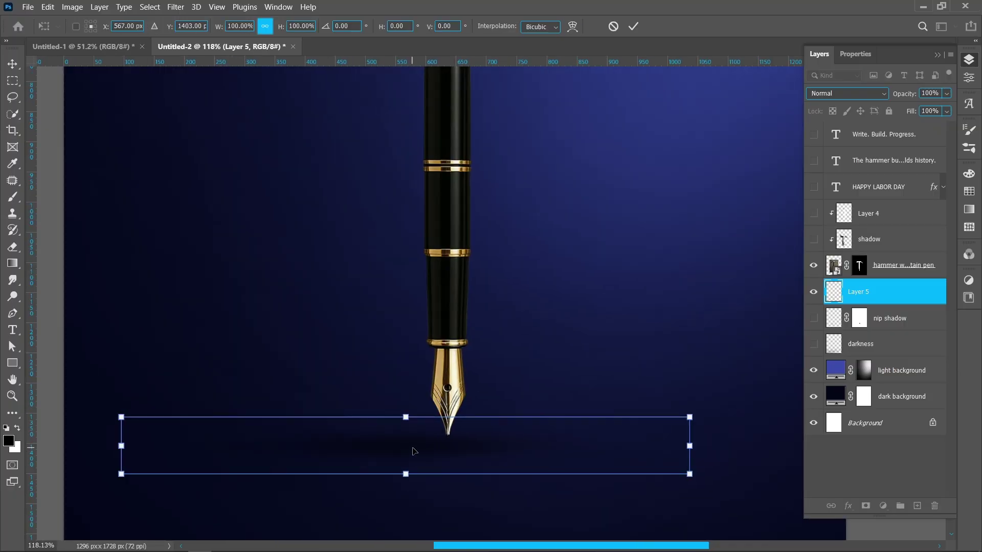
pyautogui.rightClick(413, 451)
pyautogui.click(449, 236)
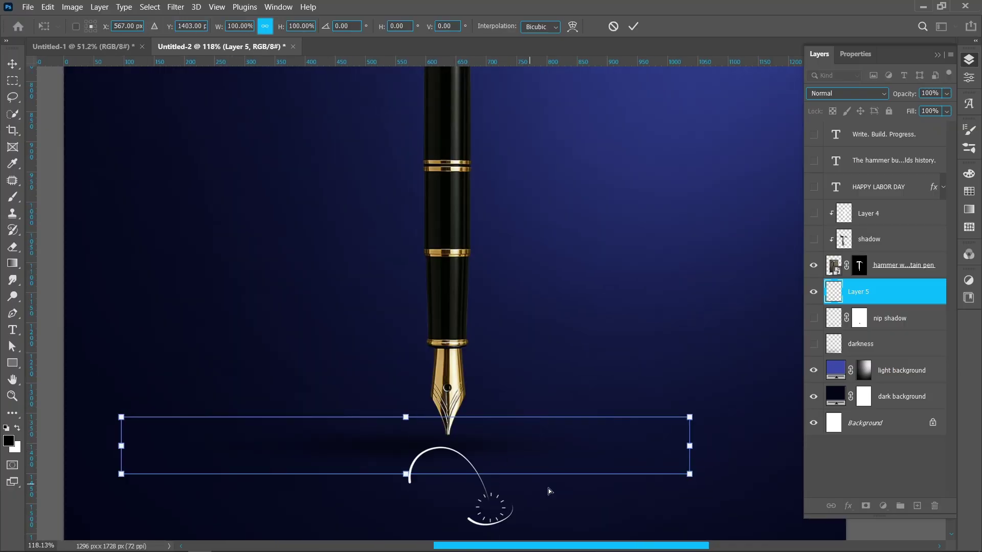
pyautogui.moveTo(690, 418); pyautogui.dragTo(692, 459)
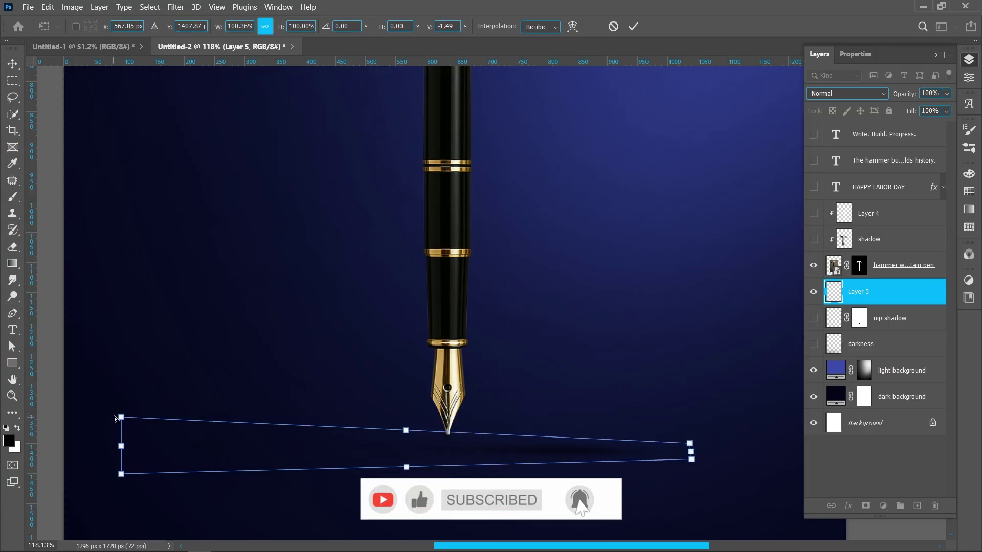
pyautogui.moveTo(121, 417); pyautogui.dragTo(124, 379)
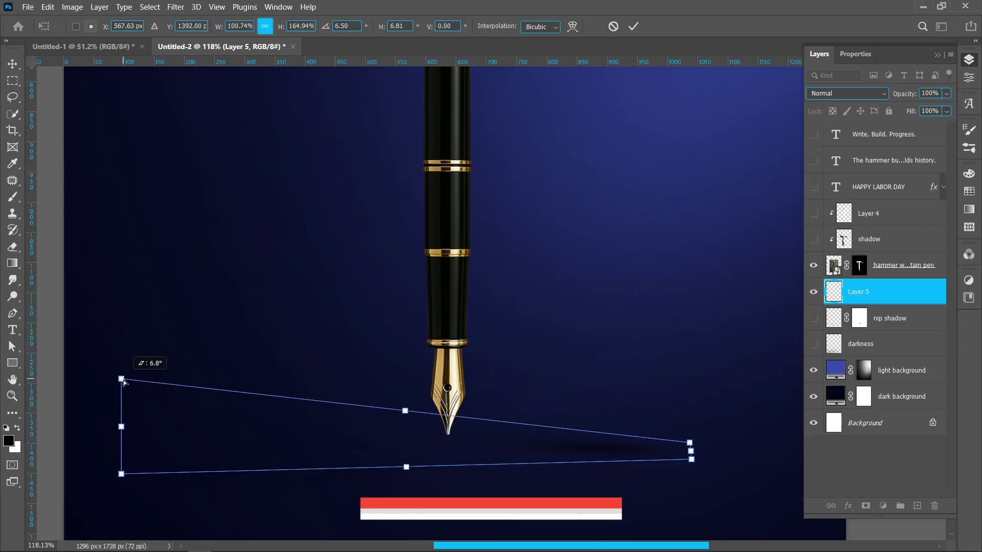
pyautogui.moveTo(122, 475); pyautogui.dragTo(115, 500)
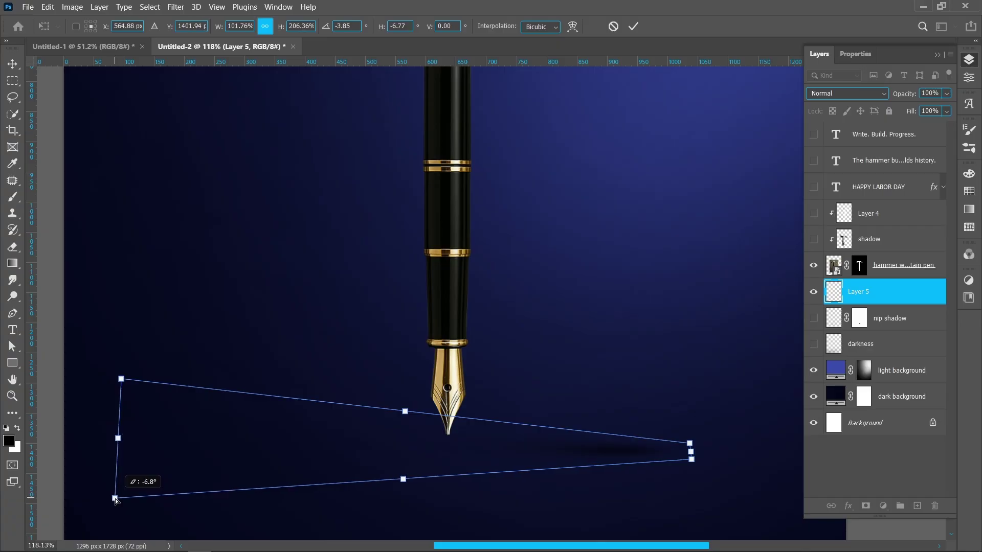
# Warp the right end to a point, squash the shadow's height, and move it down-left
pyautogui.rightClick(225, 456)
pyautogui.click(272, 272)
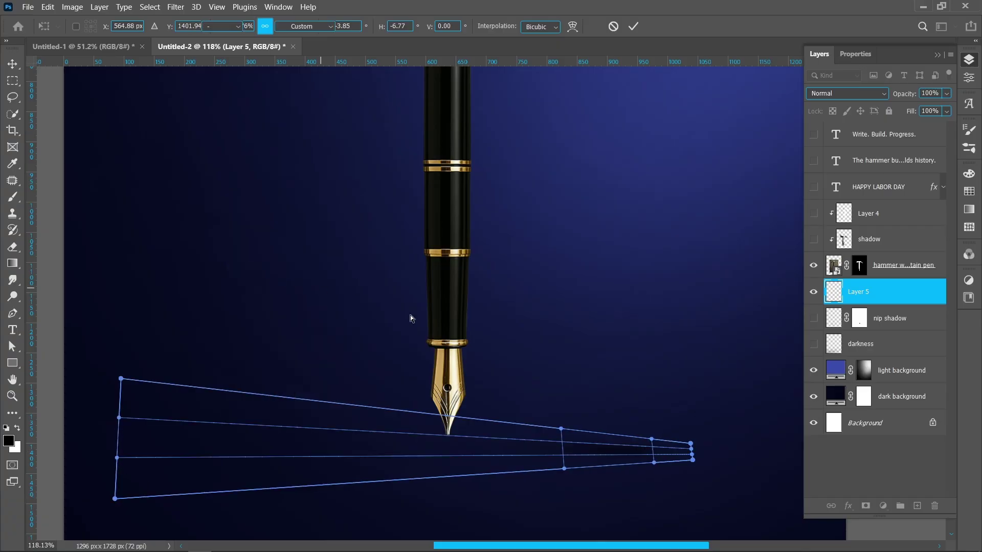
pyautogui.moveTo(686, 451); pyautogui.dragTo(655, 456)
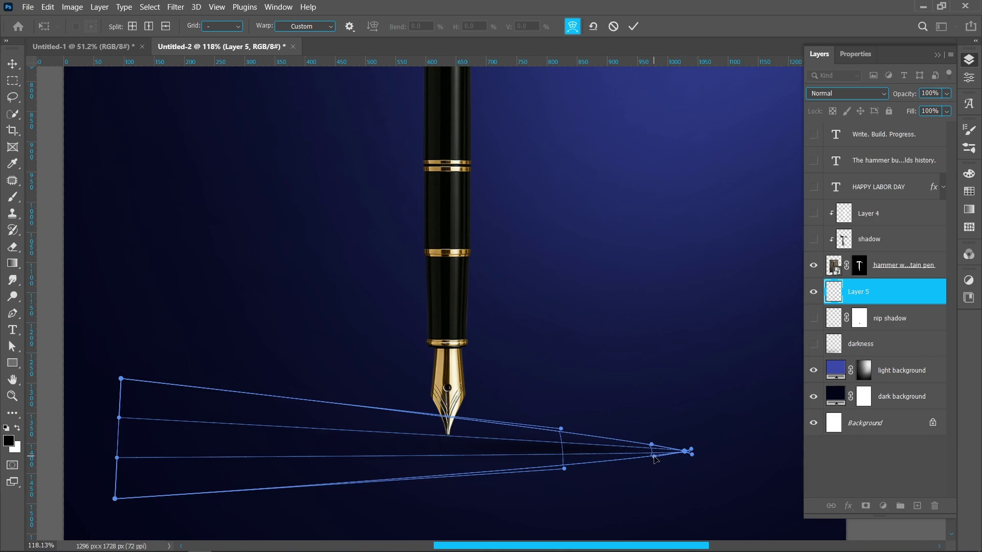
pyautogui.press('Return')
pyautogui.moveTo(399, 410); pyautogui.dragTo(402, 440)
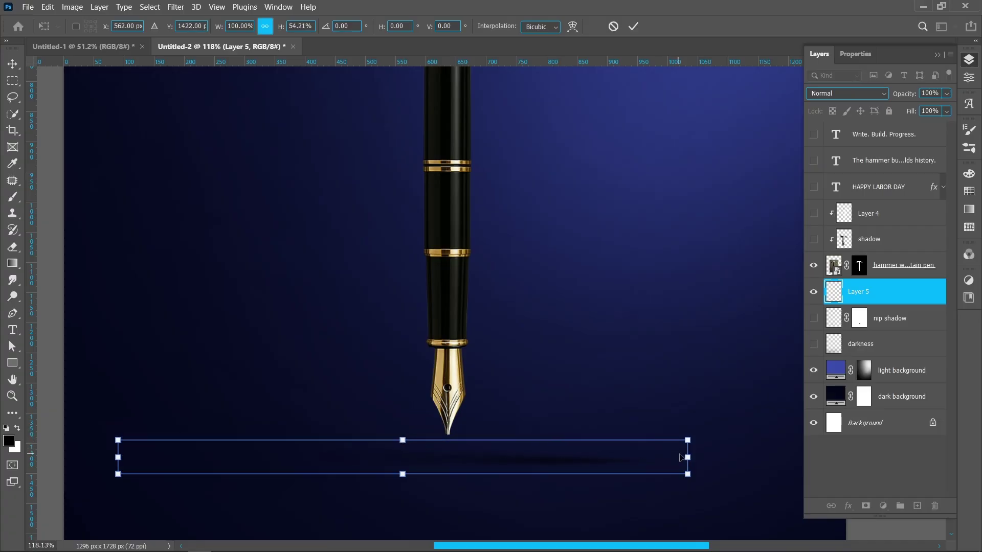
pyautogui.scroll(-2, 520, 436)
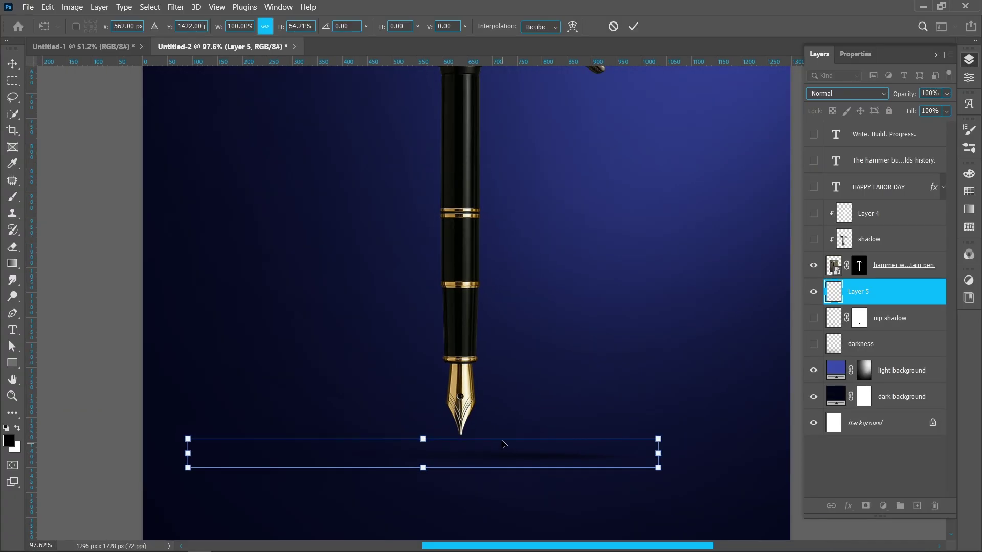
pyautogui.scroll(-3, 503, 444)
pyautogui.press('Return')
pyautogui.moveTo(504, 418); pyautogui.dragTo(416, 397)
# Skew the shadow with Perspective and Distort into a diagonal streak slanting down-left from the nib
pyautogui.hotkey('ctrl', 't')
pyautogui.rightClick(359, 389)
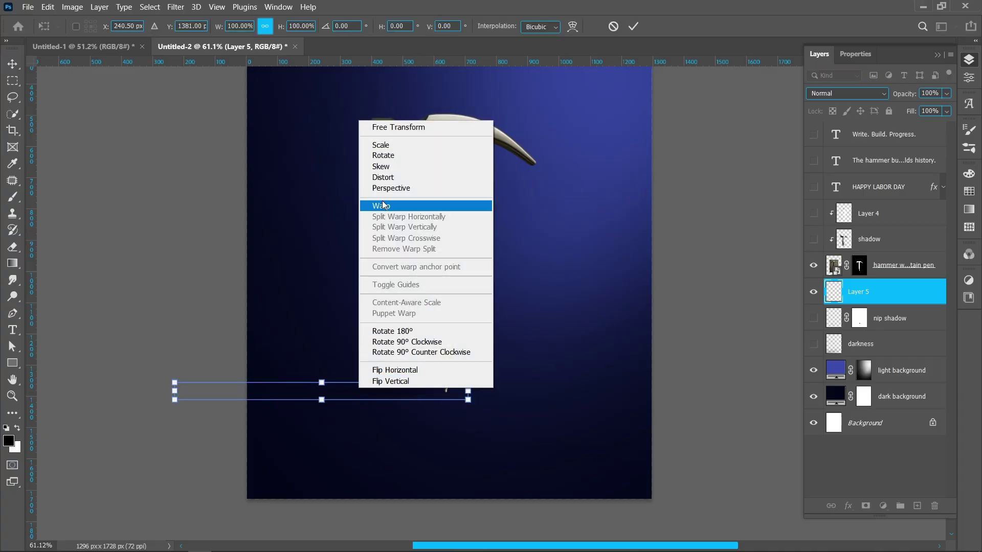
pyautogui.click(384, 188)
pyautogui.moveTo(173, 392); pyautogui.dragTo(234, 522)
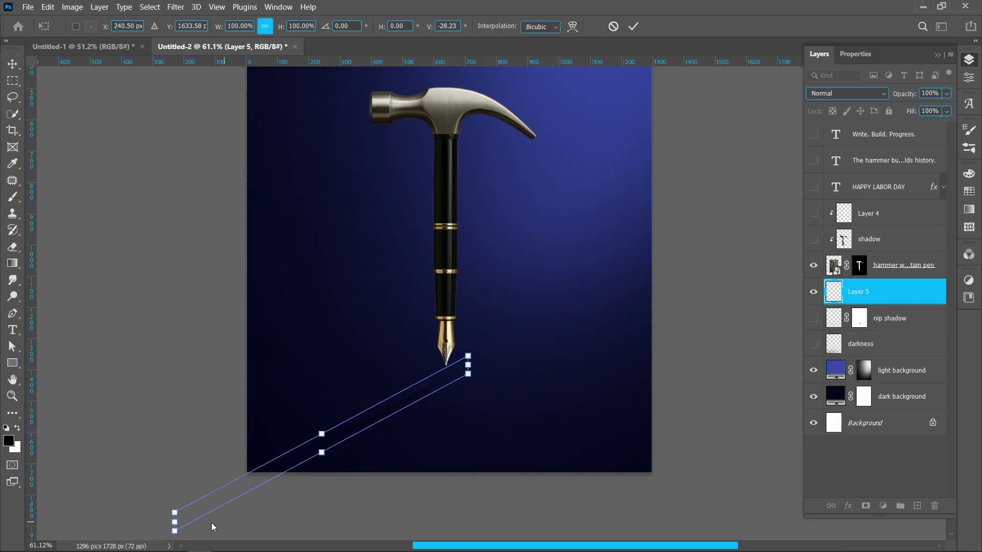
pyautogui.rightClick(296, 345)
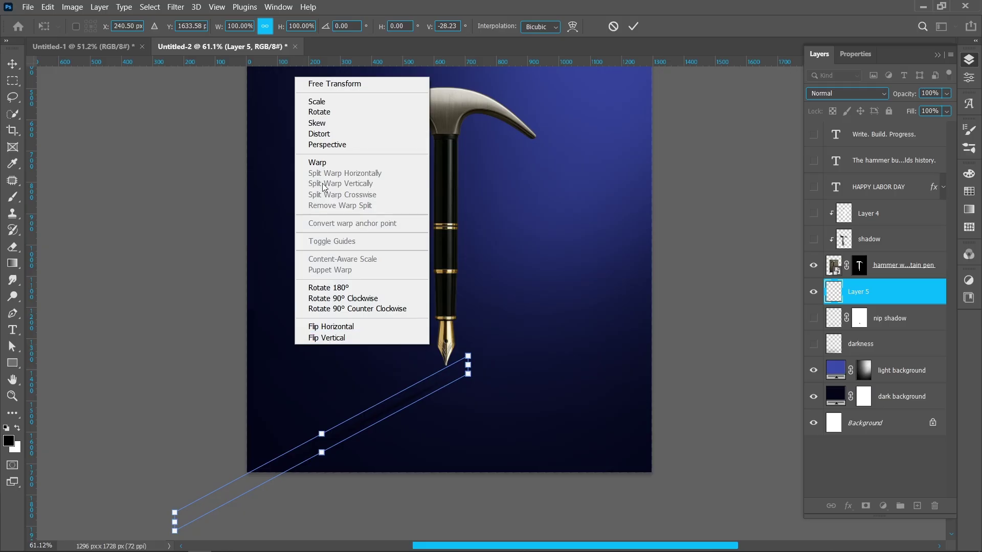
pyautogui.click(326, 135)
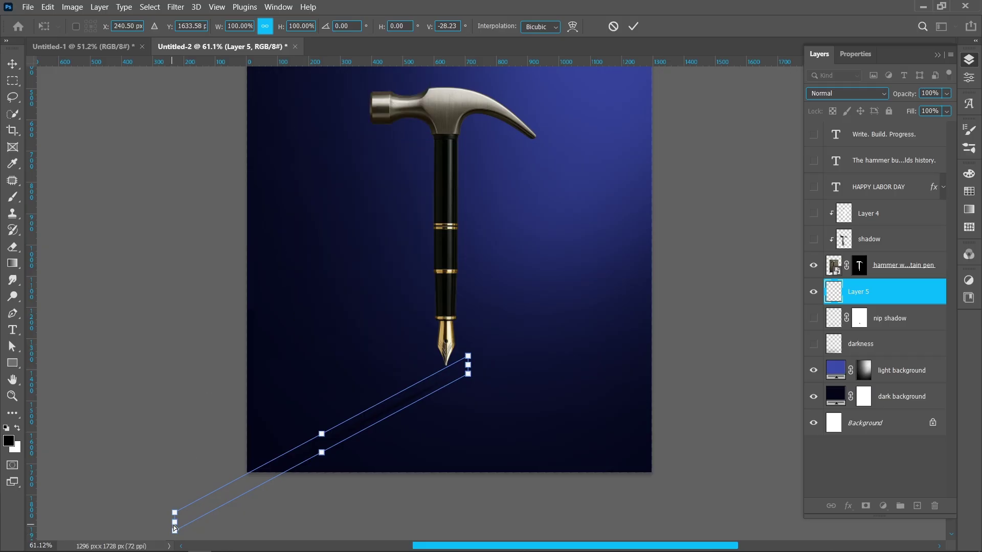
pyautogui.moveTo(184, 522); pyautogui.dragTo(188, 482)
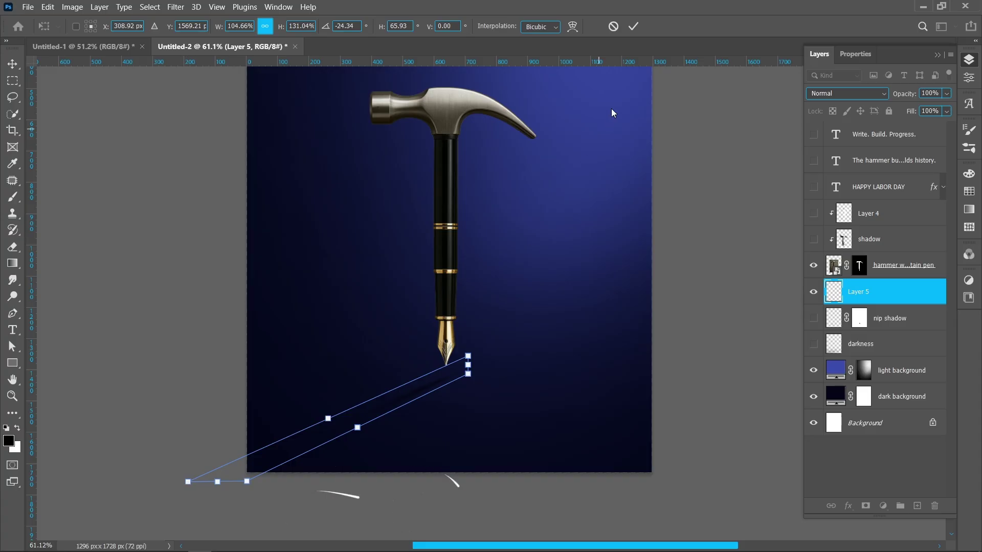
pyautogui.click(633, 27)
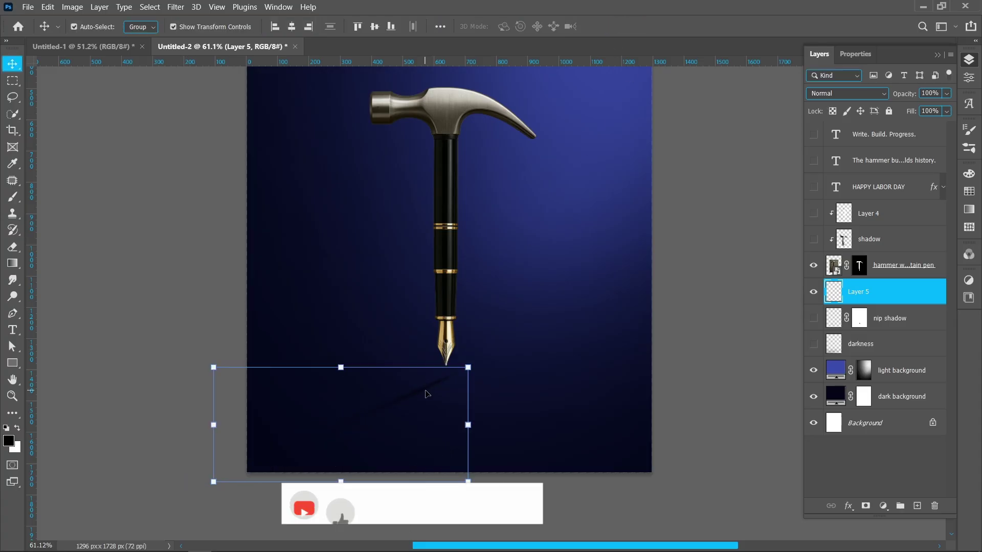
# Nudge the shadow under the nib, add a layer mask and refine it with a small round soft brush
pyautogui.moveTo(421, 391); pyautogui.dragTo(419, 388)
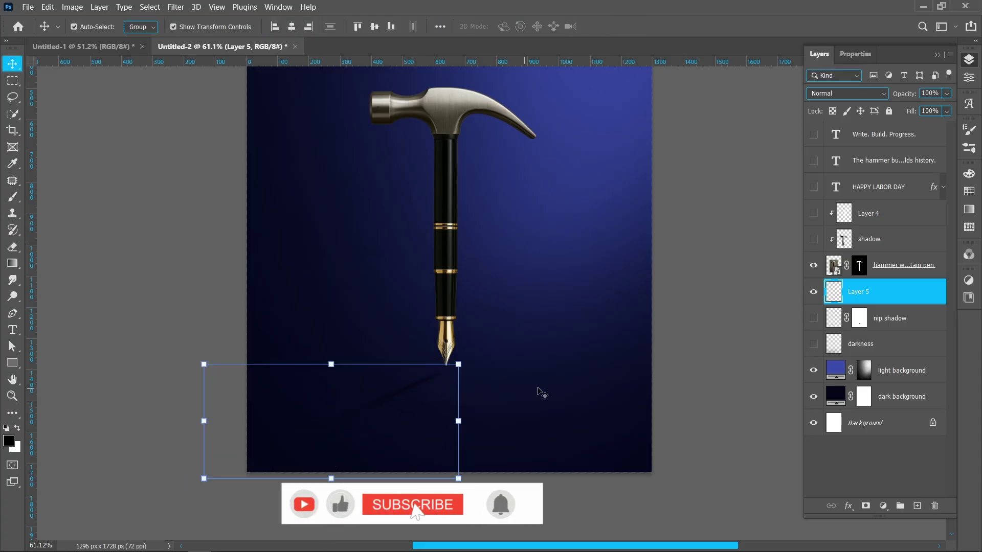
pyautogui.scroll(3, 504, 397)
pyautogui.scroll(4, 388, 394)
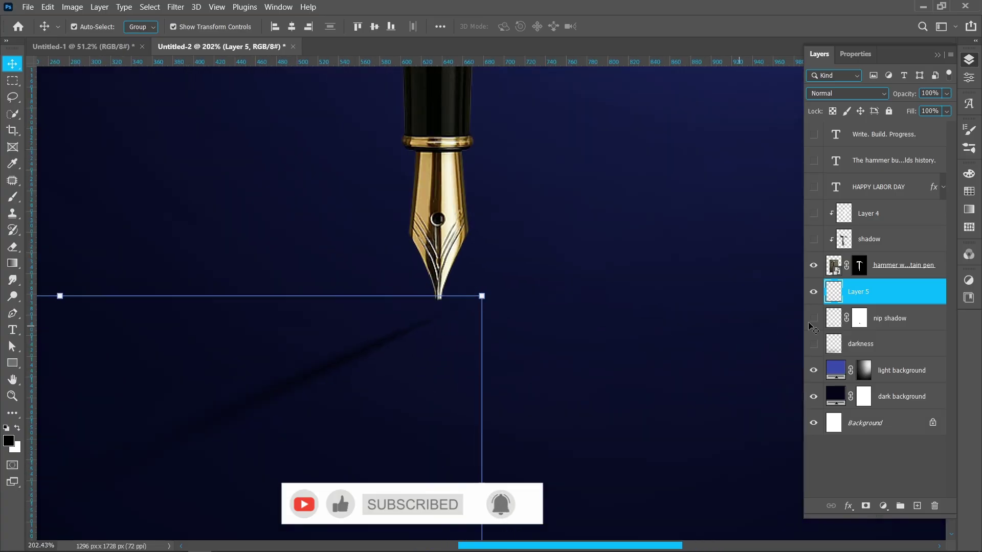
pyautogui.click(865, 506)
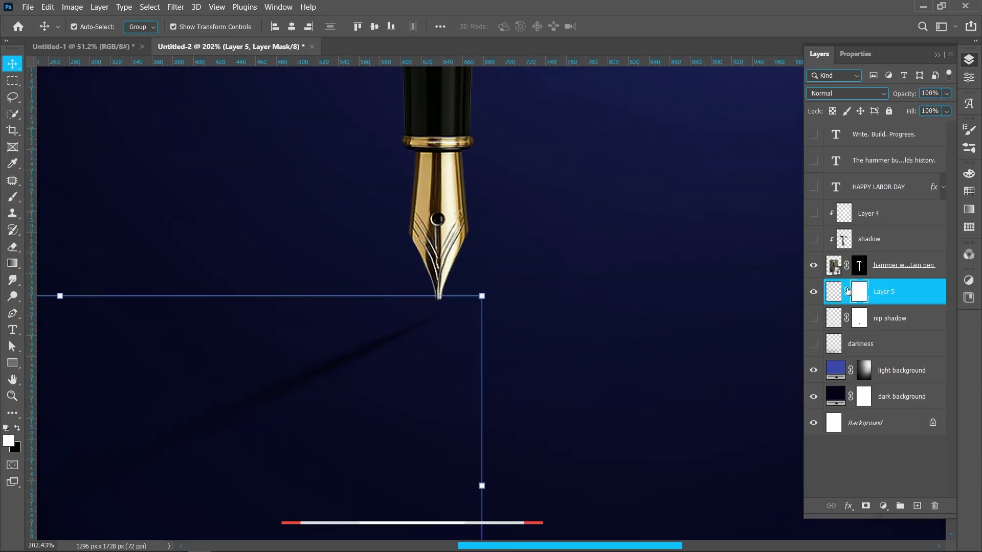
pyautogui.press('b')
pyautogui.rightClick(519, 299)
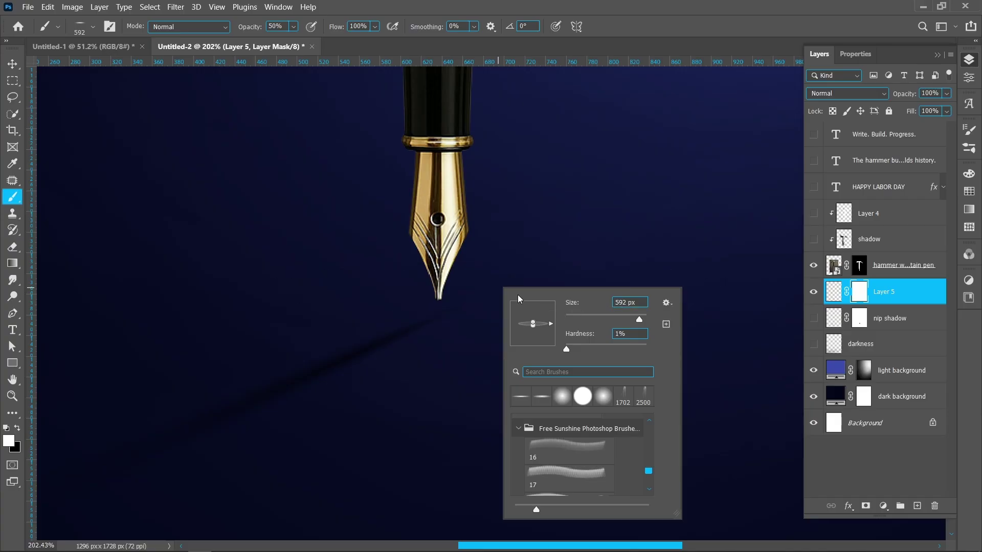
pyautogui.moveTo(532, 325); pyautogui.dragTo(535, 303)
pyautogui.press('Escape')
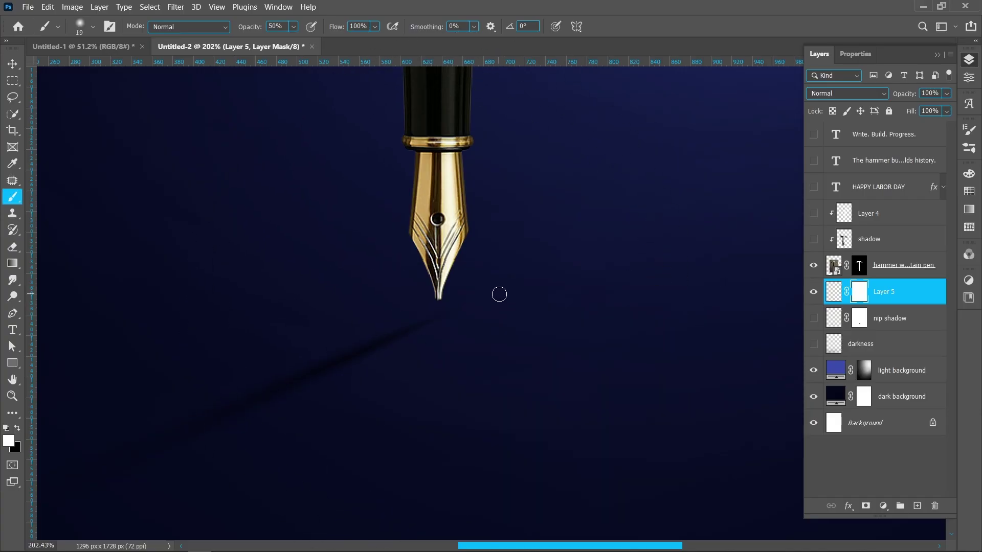
pyautogui.press('x')
pyautogui.press('v')
pyautogui.moveTo(364, 346); pyautogui.dragTo(373, 331)
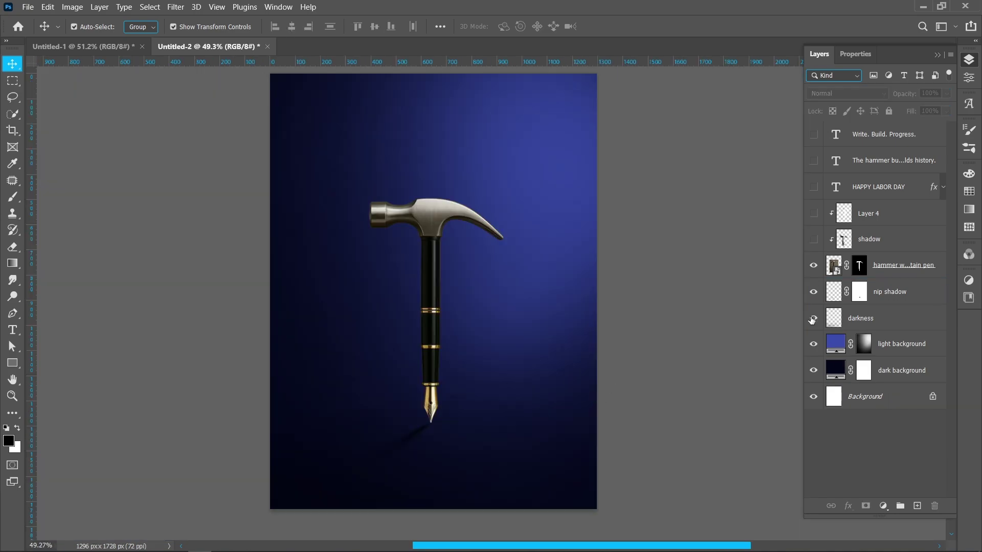
# Add a new layer above darkness and set a soft brush of about 1522 px
pyautogui.click(880, 328)
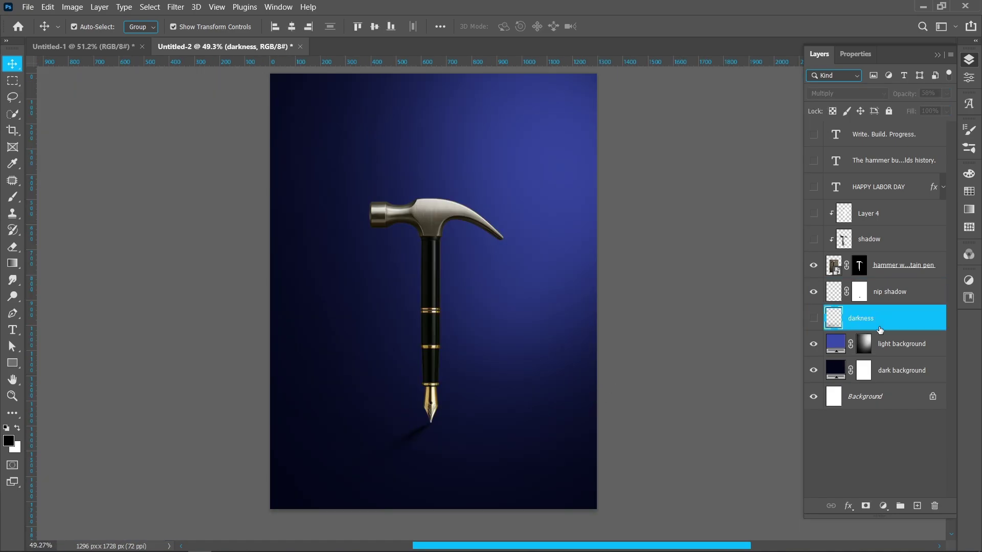
pyautogui.click(917, 507)
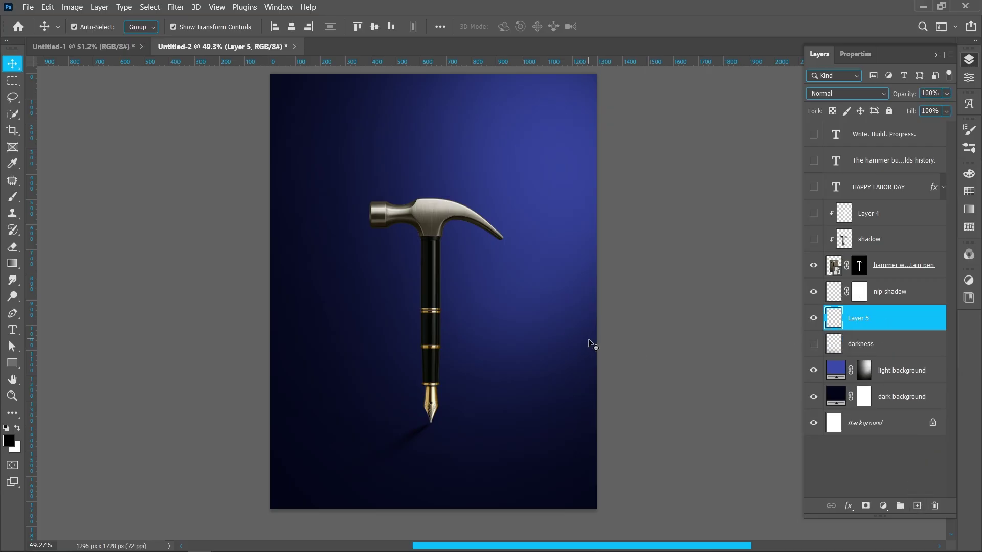
pyautogui.press('b')
pyautogui.moveTo(407, 302); pyautogui.dragTo(552, 302)
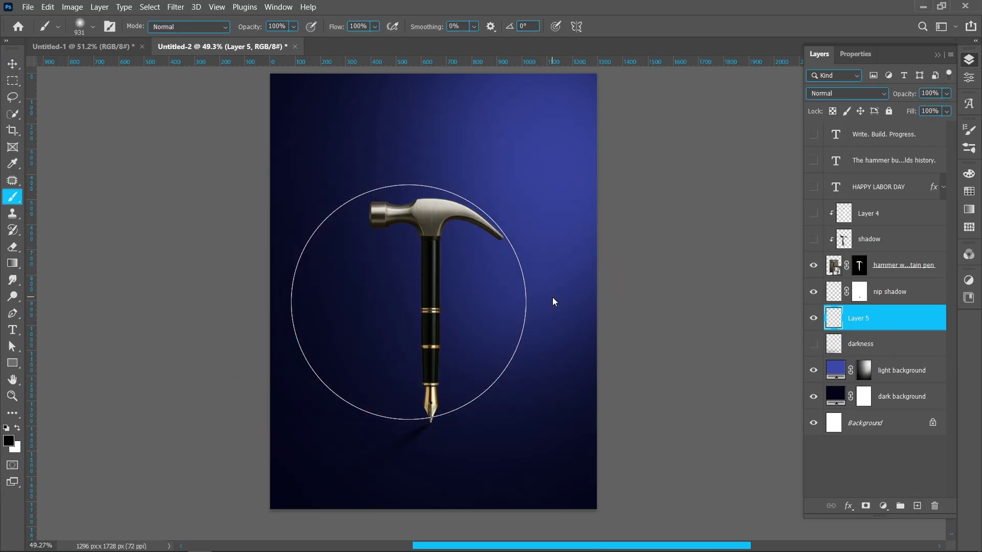
pyautogui.rightClick(386, 287)
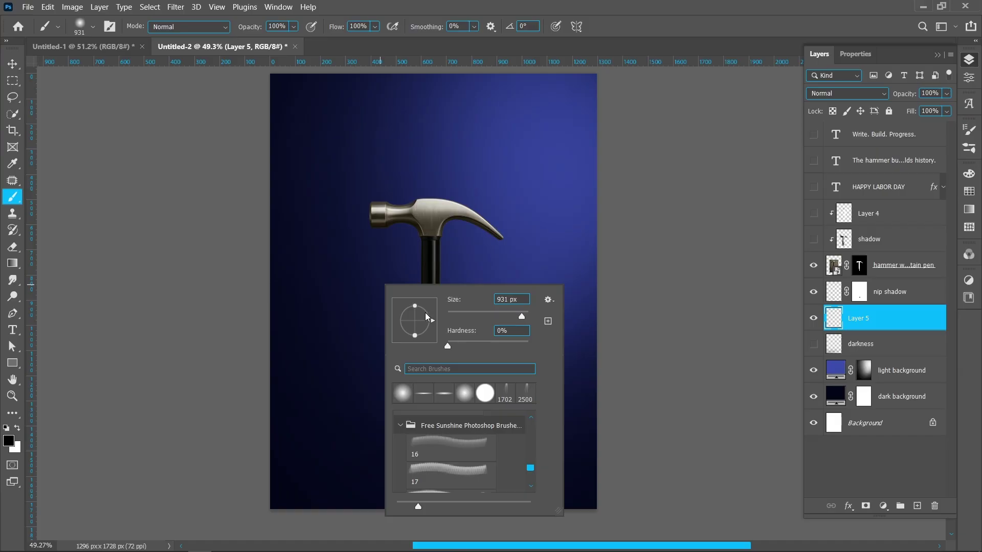
pyautogui.press('Return')
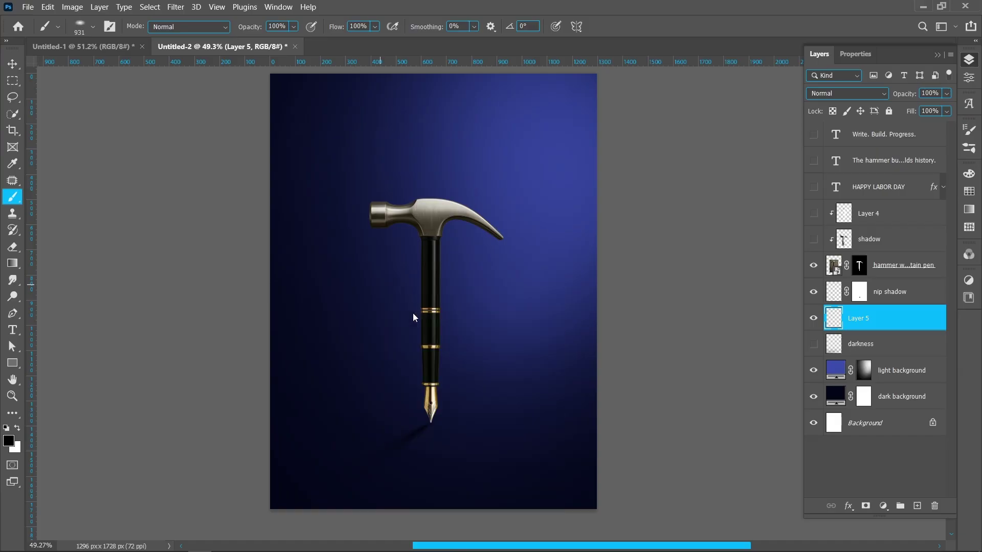
pyautogui.moveTo(415, 378); pyautogui.dragTo(525, 377)
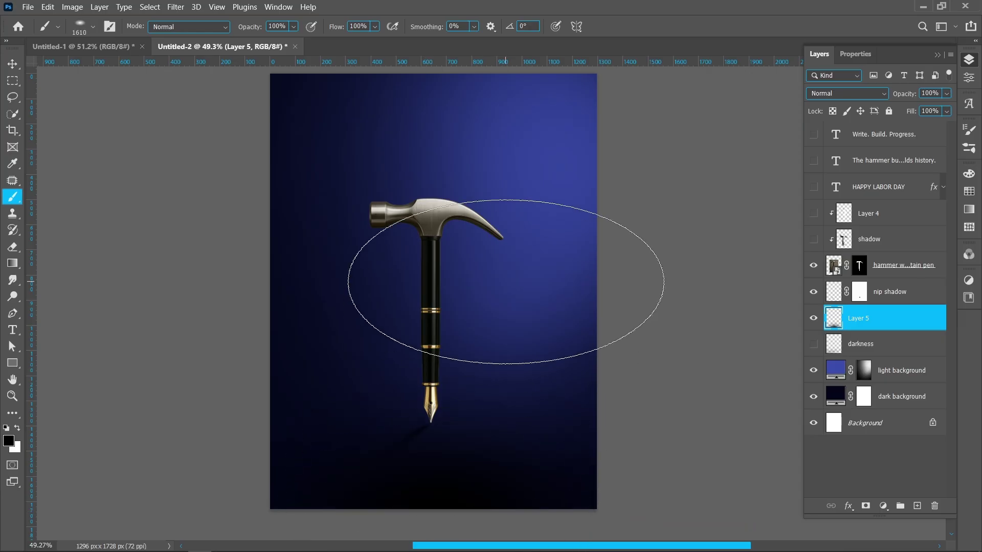
# Transform the new layer's painted area, stretching it taller and moving it down the poster
pyautogui.hotkey('ctrl', 't')
pyautogui.moveTo(433, 340); pyautogui.dragTo(434, 238)
pyautogui.moveTo(457, 277); pyautogui.dragTo(434, 335)
pyautogui.moveTo(458, 472); pyautogui.dragTo(457, 489)
pyautogui.moveTo(445, 351); pyautogui.dragTo(451, 263)
pyautogui.moveTo(455, 468); pyautogui.dragTo(456, 506)
pyautogui.moveTo(434, 306)
pyautogui.mouseDown()
pyautogui.moveTo(445, 303)
pyautogui.moveTo(439, 347)
pyautogui.moveTo(434, 325)
pyautogui.mouseUp()
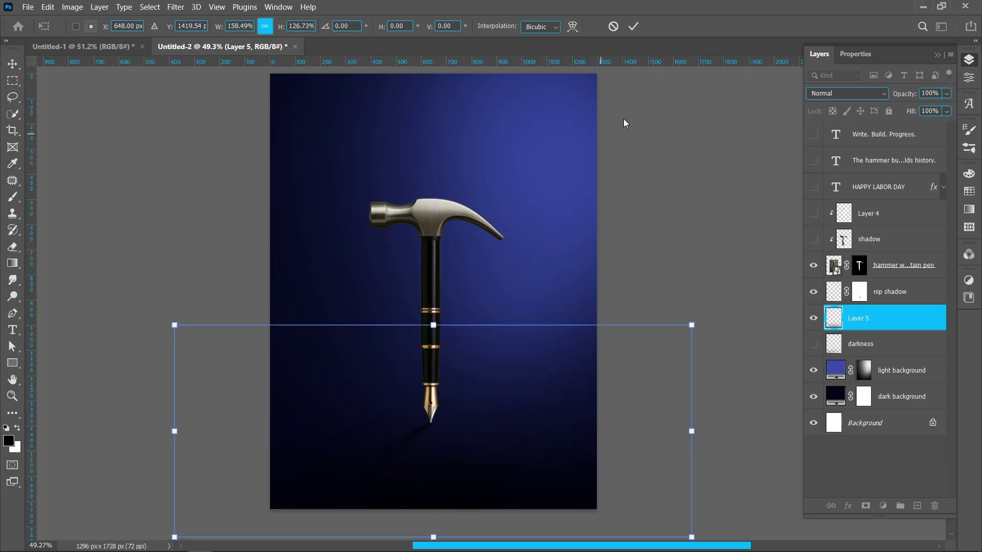
pyautogui.click(633, 27)
# Set Layer 5 to Multiply at 47% opacity and merge it into the darkness layer
pyautogui.moveTo(919, 95); pyautogui.dragTo(876, 95)
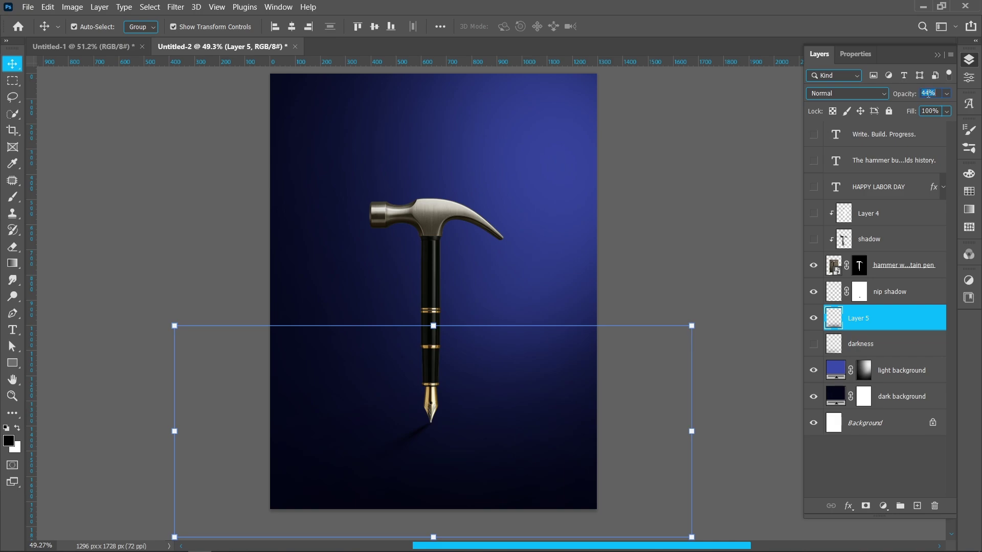
pyautogui.click(871, 94)
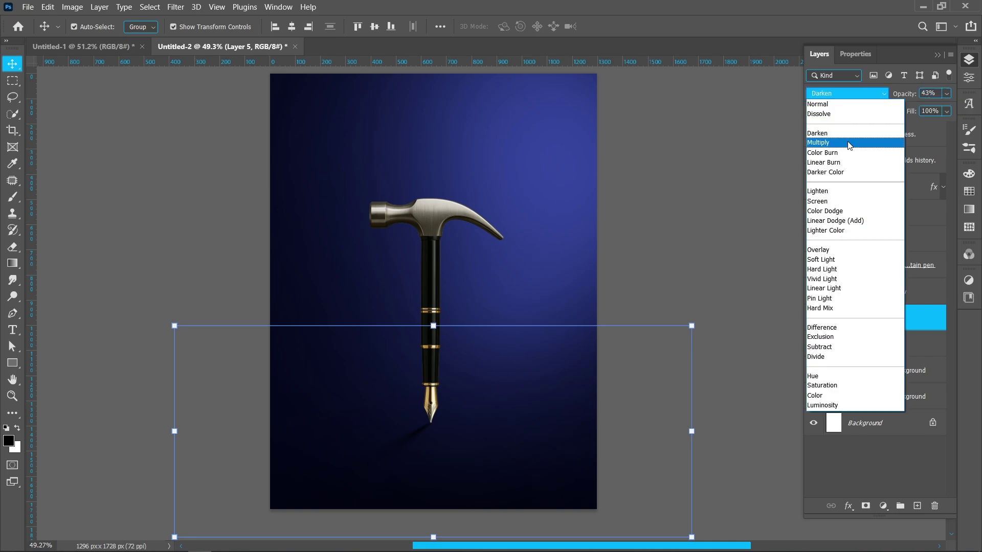
pyautogui.click(849, 144)
pyautogui.click(454, 527)
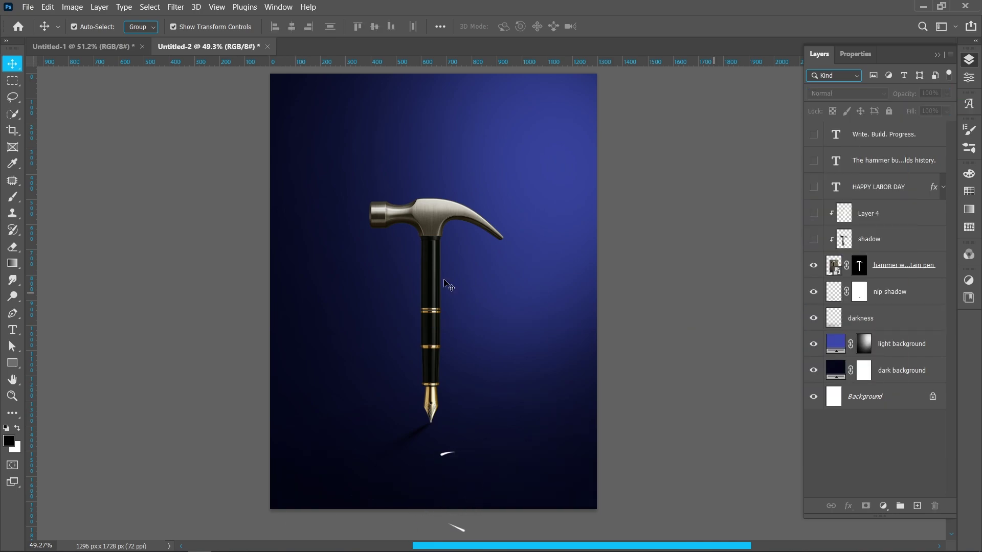
pyautogui.hotkey('ctrl', '0')
# Toggle the shadow layer's visibility to compare the result, then select Layer 4
pyautogui.scroll(3, 419, 243)
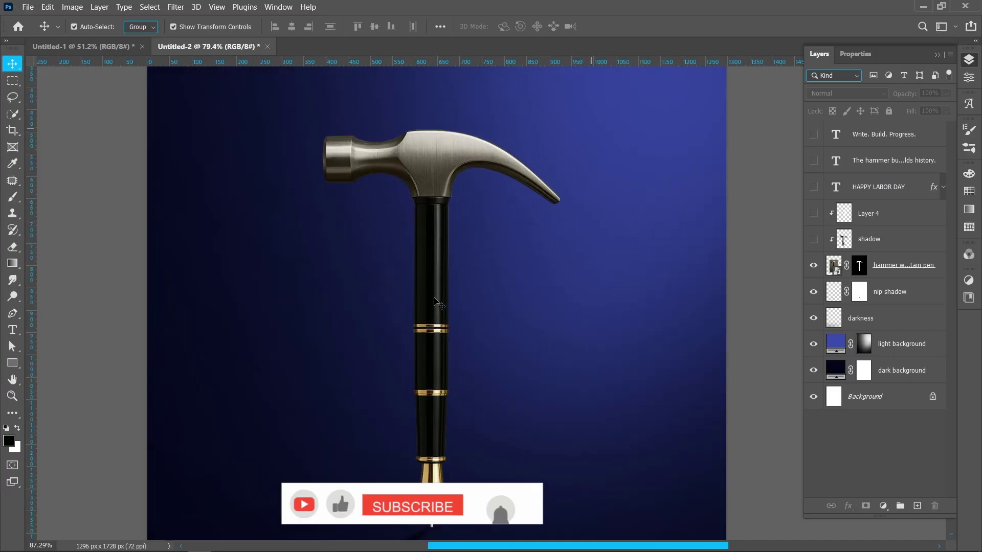
pyautogui.moveTo(436, 273); pyautogui.dragTo(434, 270)
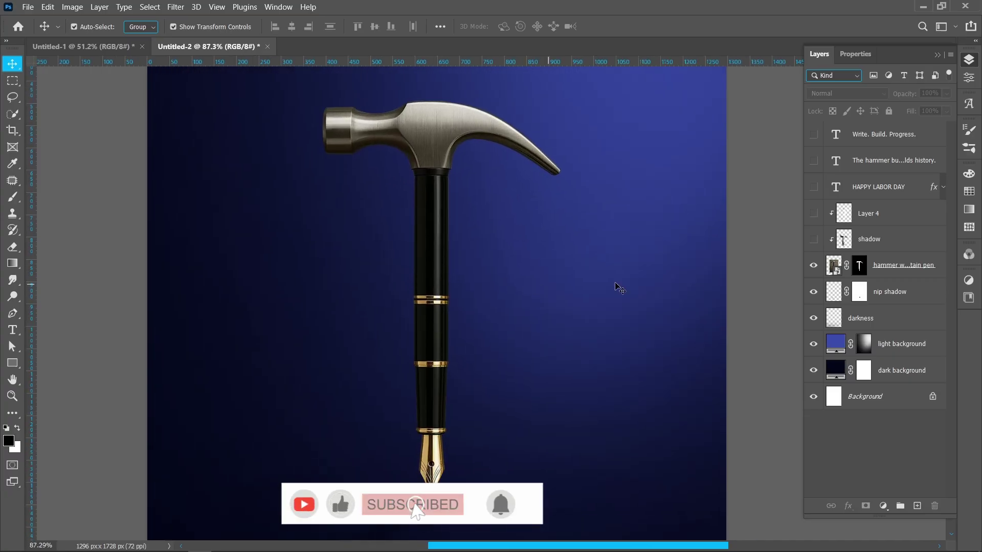
pyautogui.click(813, 242)
pyautogui.click(813, 242)
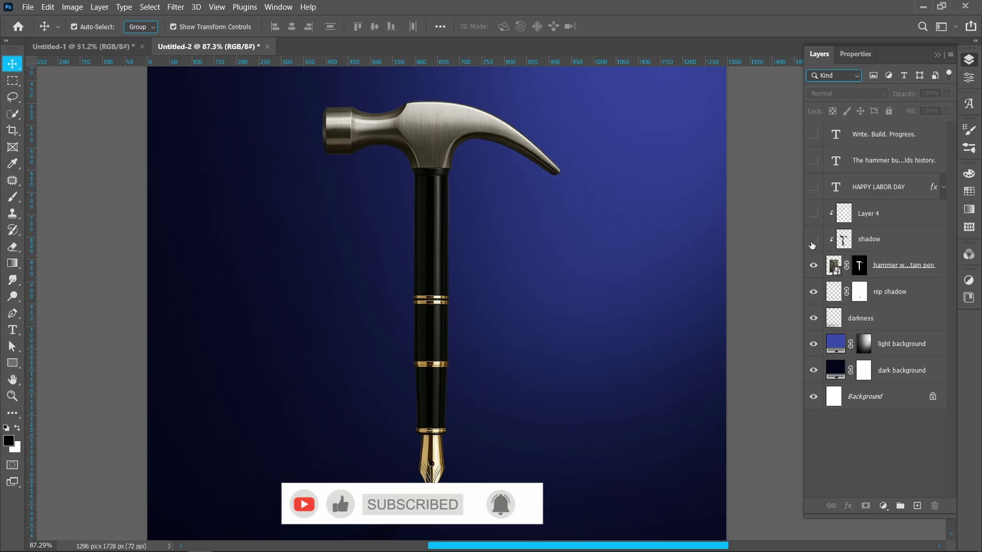
pyautogui.click(812, 242)
pyautogui.click(812, 243)
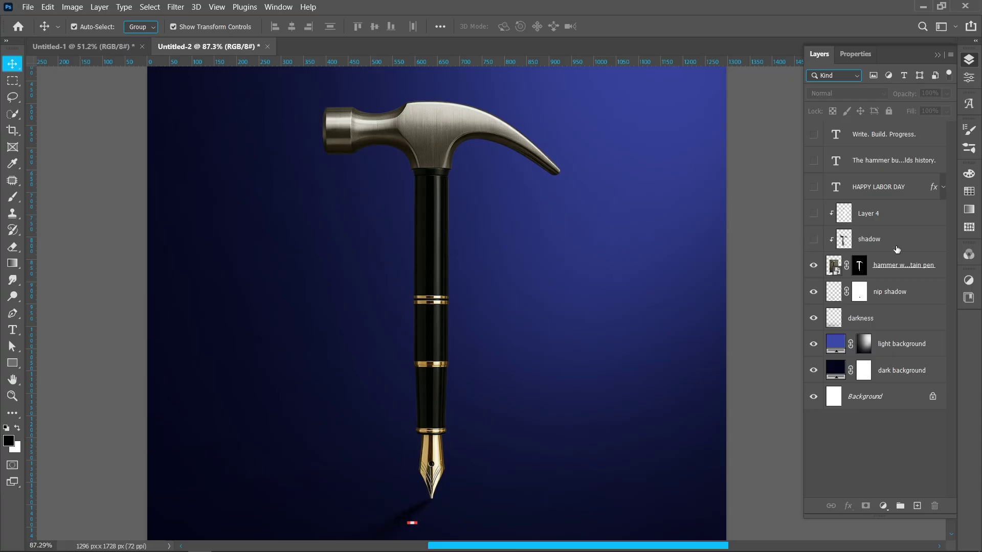
pyautogui.click(895, 215)
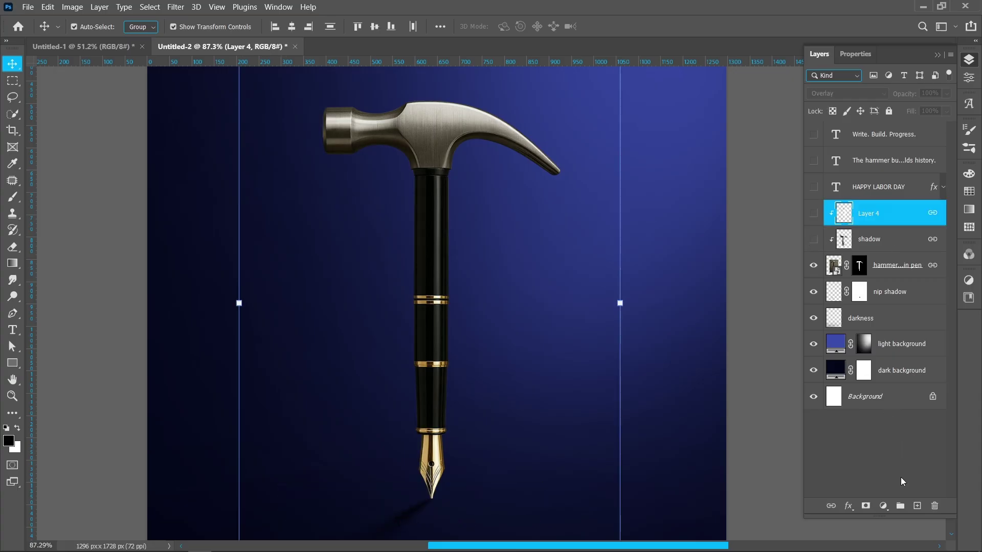
# Add a new empty layer above Layer 4 and clip it to the hammer-pen
pyautogui.click(918, 506)
pyautogui.rightClick(871, 211)
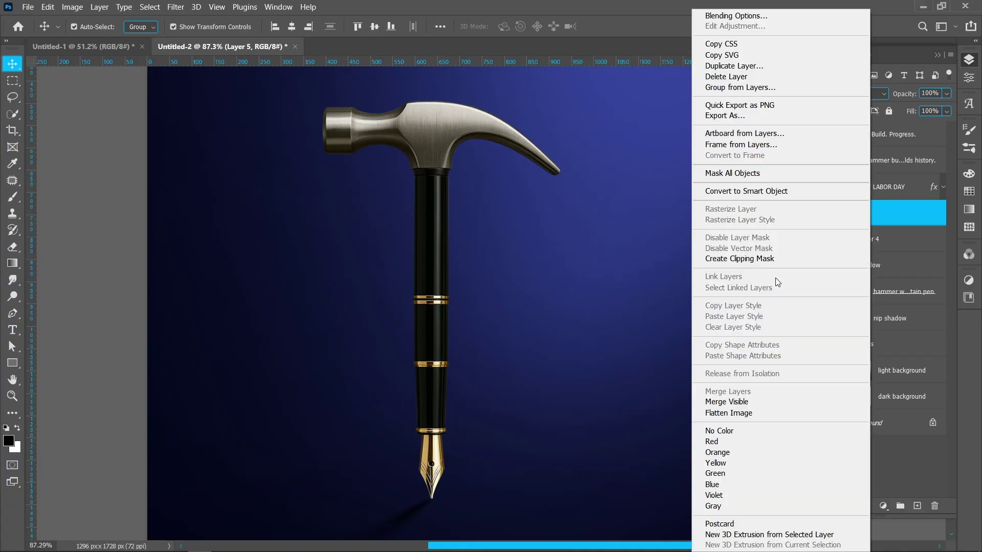
pyautogui.click(739, 258)
# Set up a 125 px soft brush and frame the hammer neck for painting
pyautogui.press('b')
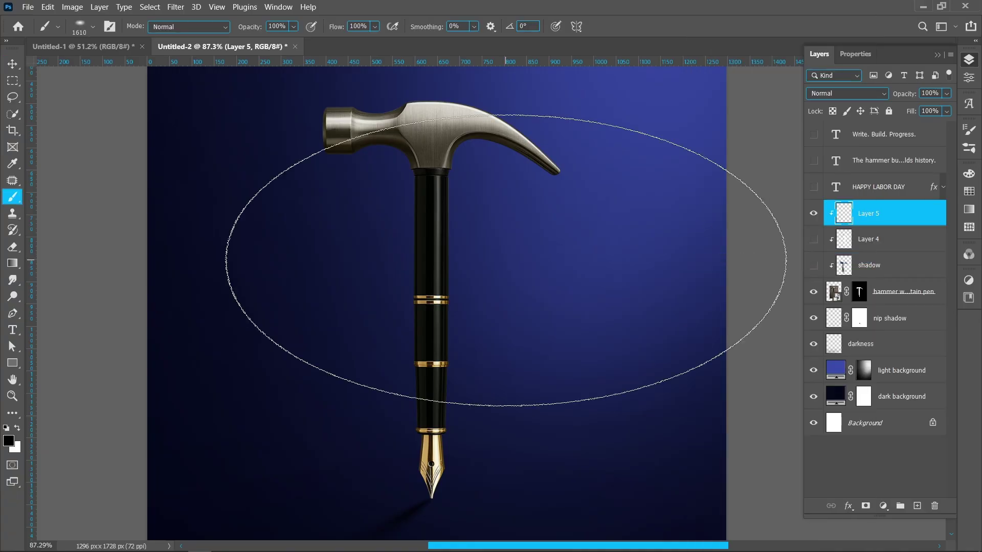
pyautogui.rightClick(506, 260)
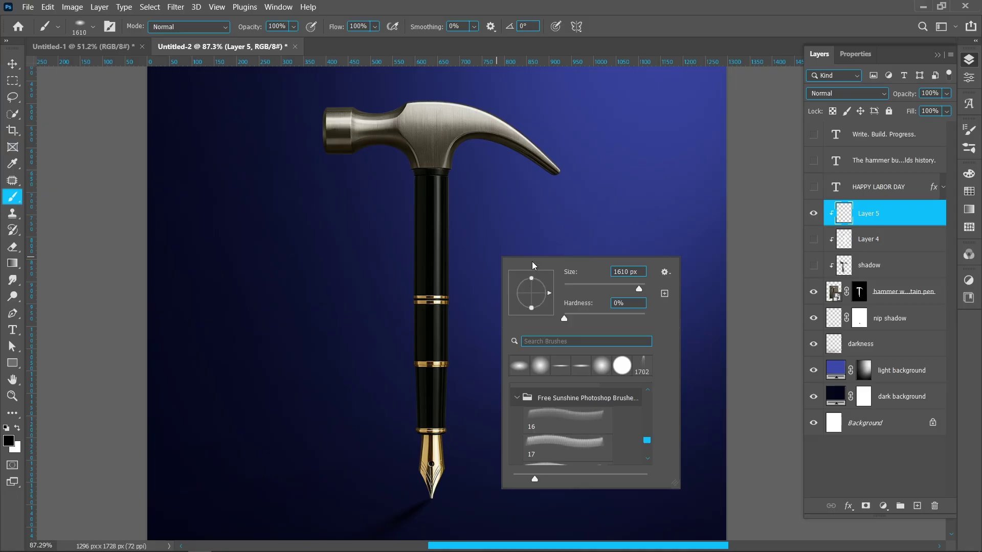
pyautogui.press('Escape')
pyautogui.moveTo(512, 272); pyautogui.dragTo(152, 278)
pyautogui.moveTo(425, 281); pyautogui.dragTo(373, 280)
pyautogui.scroll(3, 371, 156)
pyautogui.press('i')
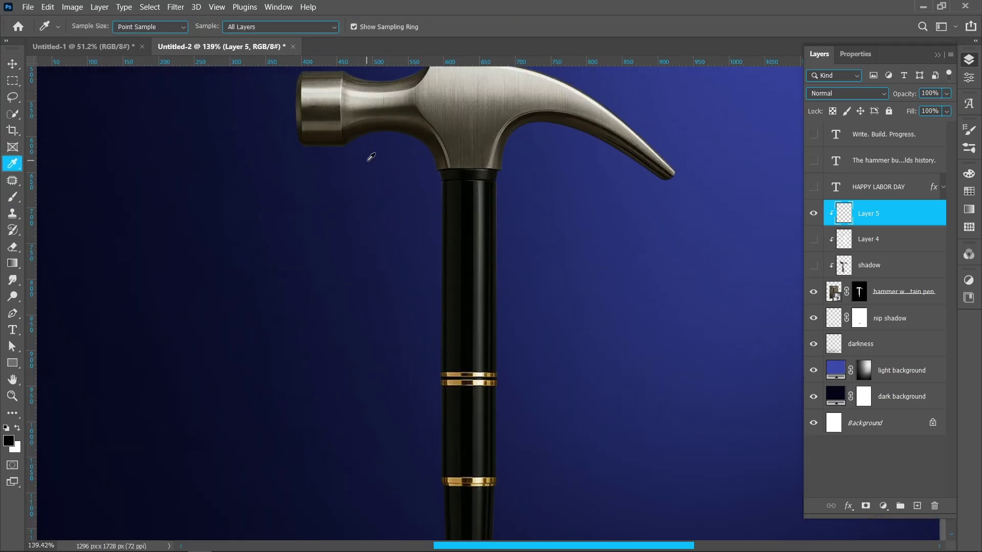
pyautogui.scroll(3, 382, 123)
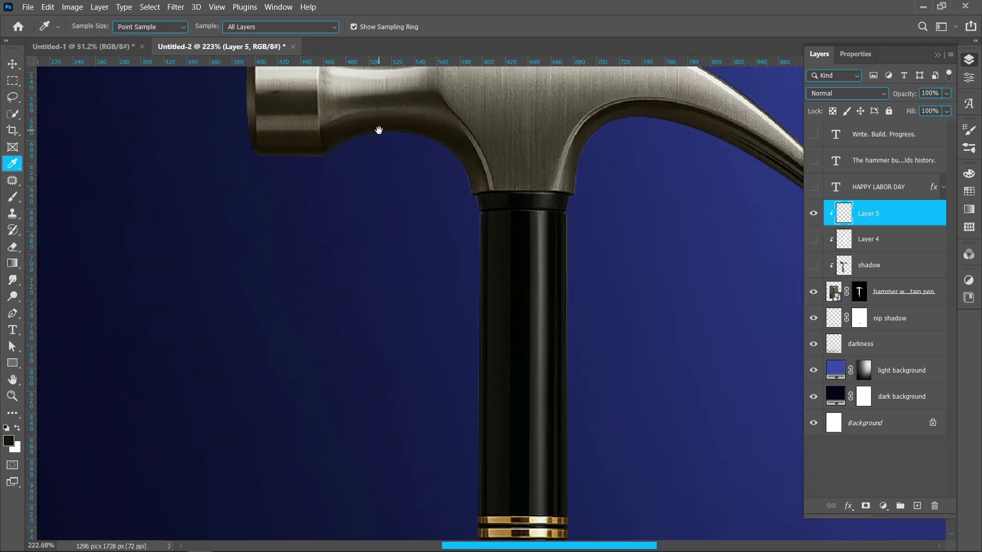
pyautogui.moveTo(377, 130); pyautogui.dragTo(400, 203)
pyautogui.press('b')
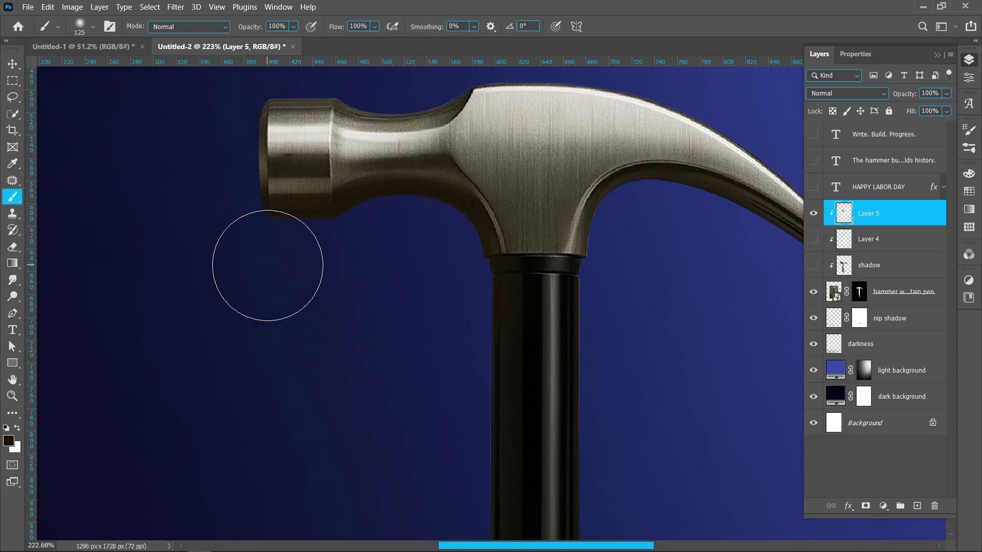
# Set the shading Layer 5 to Multiply at 51% opacity
pyautogui.click(839, 90)
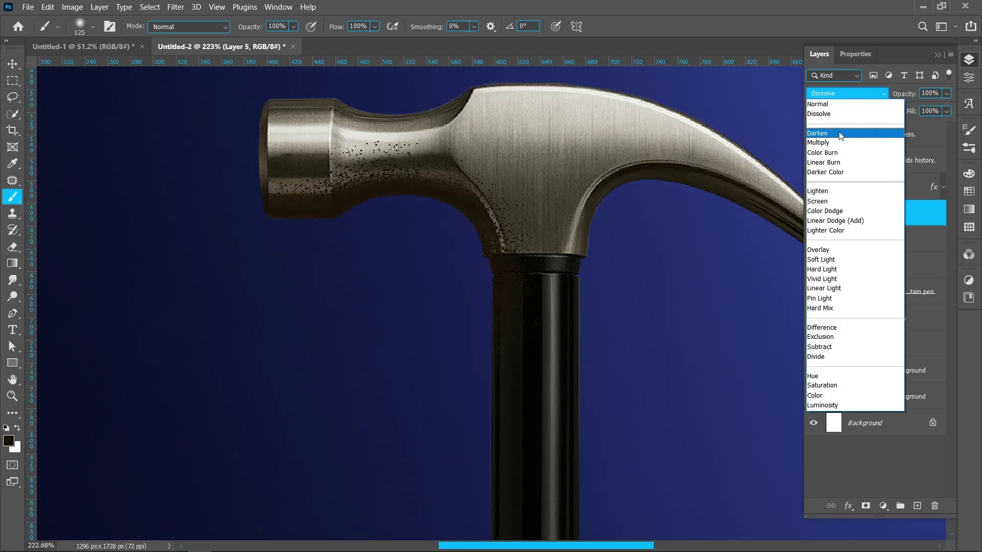
pyautogui.click(840, 146)
pyautogui.moveTo(901, 98); pyautogui.dragTo(868, 92)
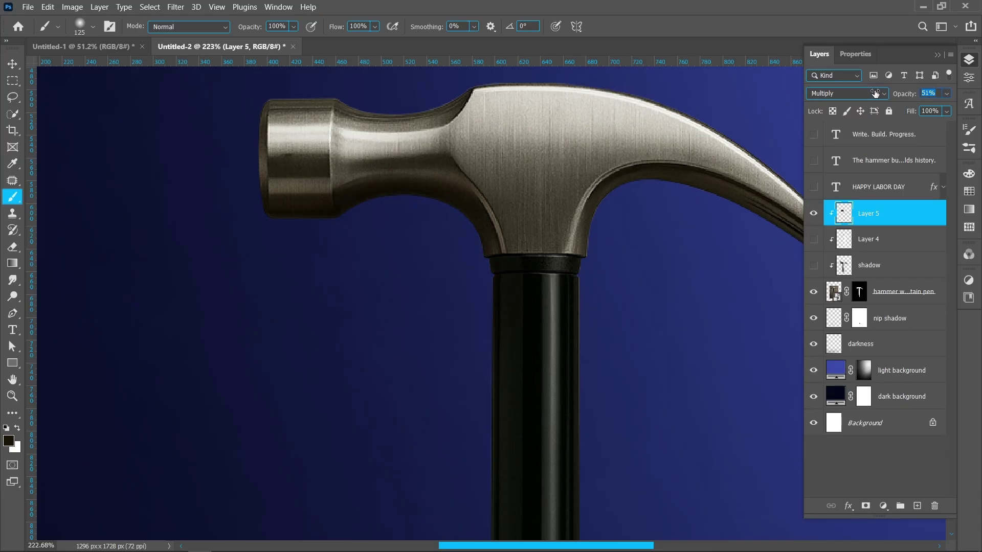
# Paint shading with a 74 px brush down the pen's left edge and under the hammer head
pyautogui.moveTo(351, 336); pyautogui.dragTo(348, 270)
pyautogui.scroll(-3, 342, 274)
pyautogui.scroll(2, 423, 232)
pyautogui.moveTo(423, 232); pyautogui.dragTo(428, 190)
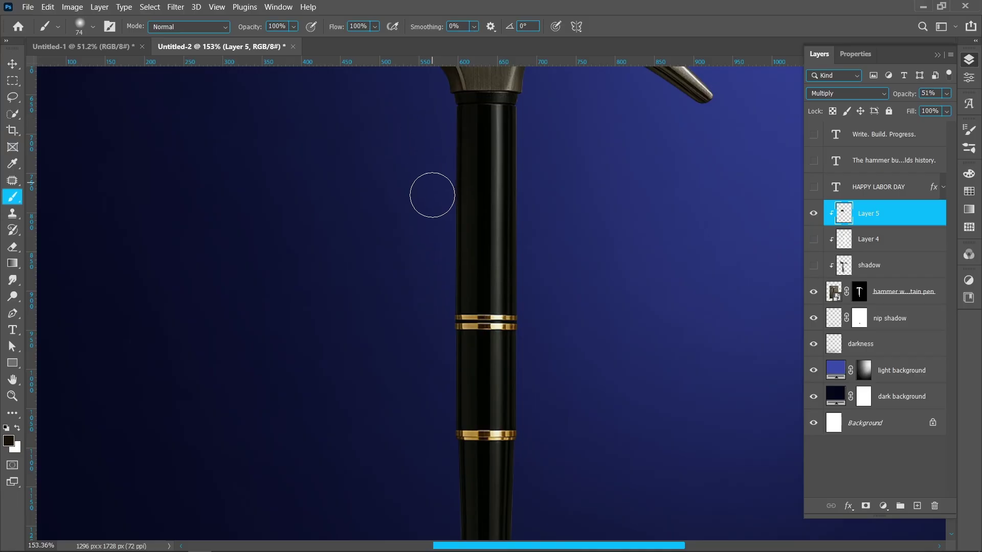
pyautogui.moveTo(431, 241); pyautogui.dragTo(431, 464)
pyautogui.scroll(-3, 431, 464)
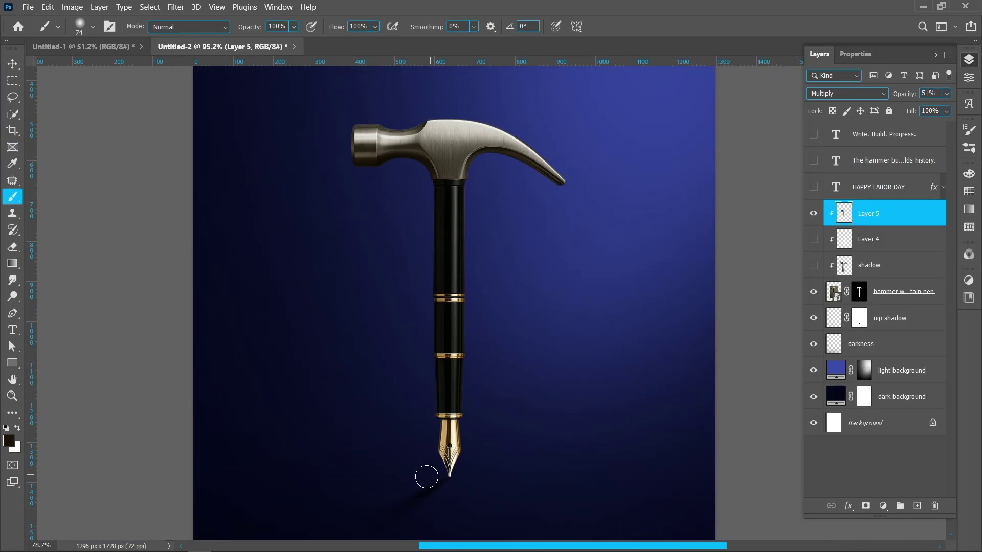
pyautogui.scroll(3, 427, 473)
pyautogui.scroll(2, 427, 477)
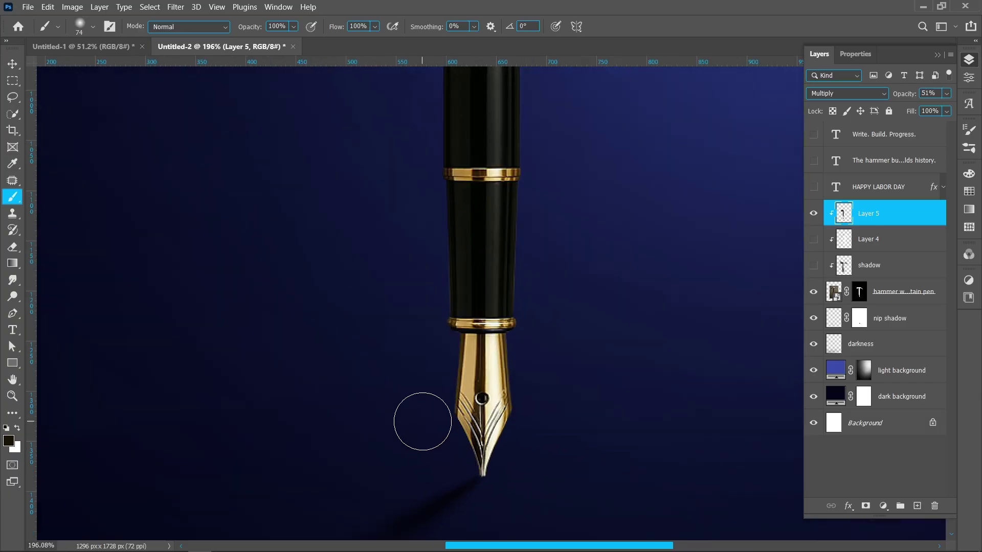
pyautogui.scroll(-2, 417, 240)
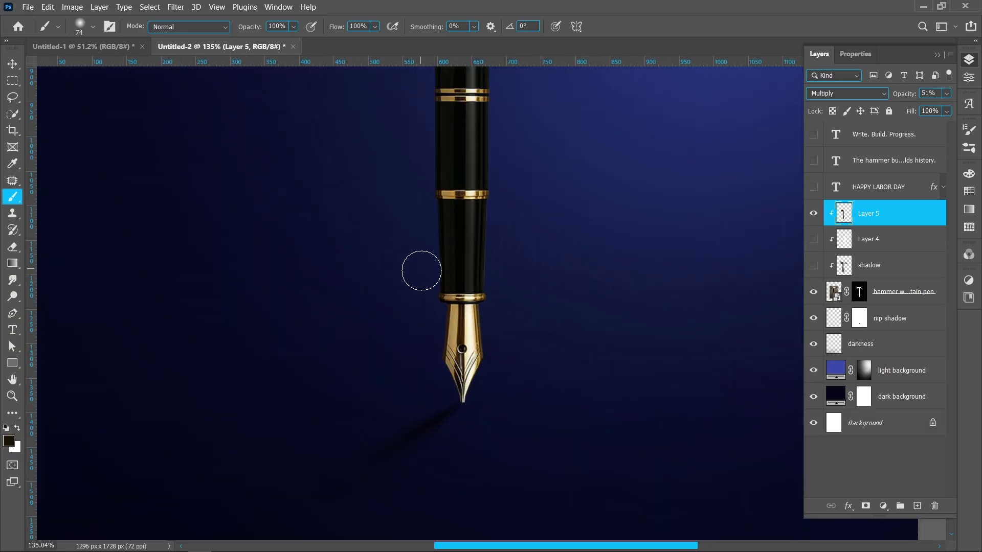
pyautogui.scroll(5, 411, 480)
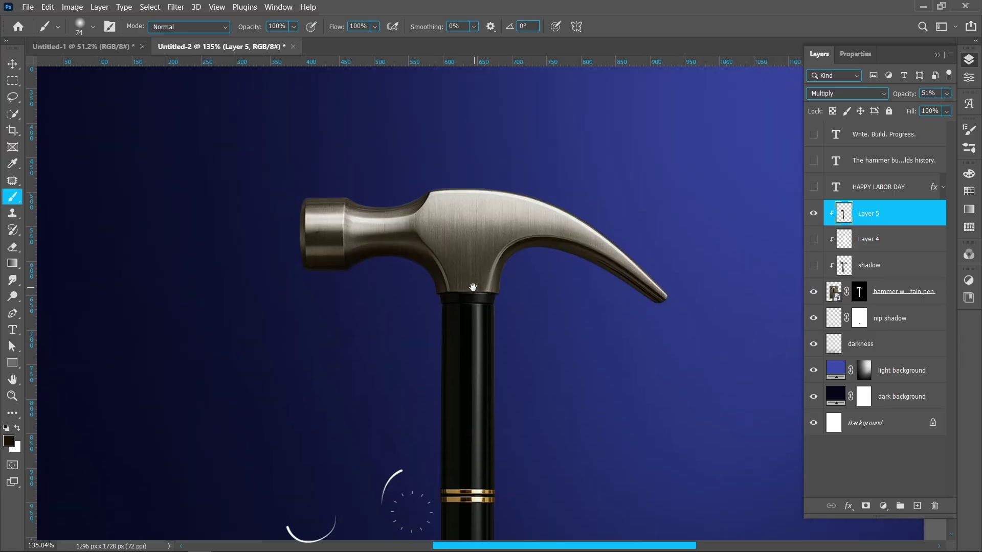
pyautogui.scroll(2, 346, 188)
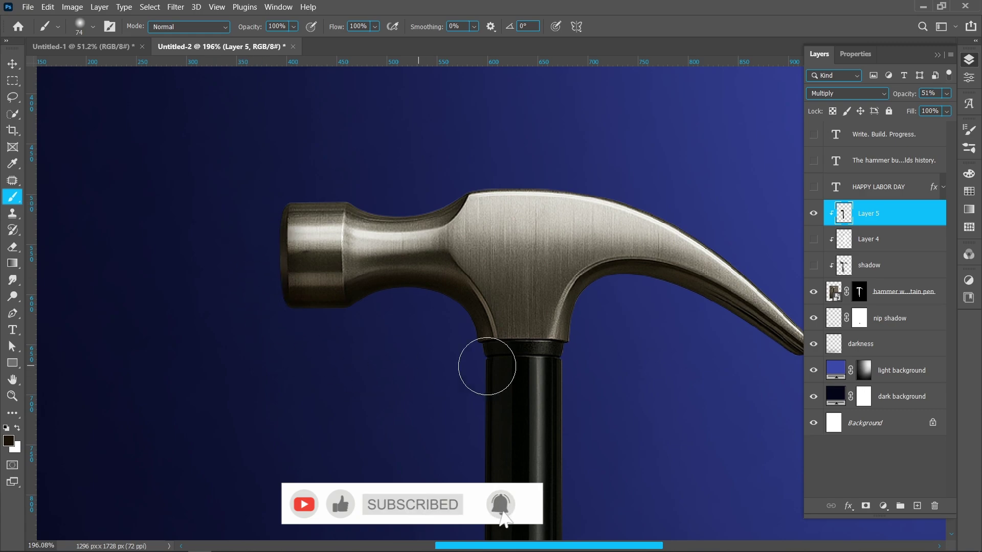
pyautogui.moveTo(674, 333); pyautogui.dragTo(596, 280)
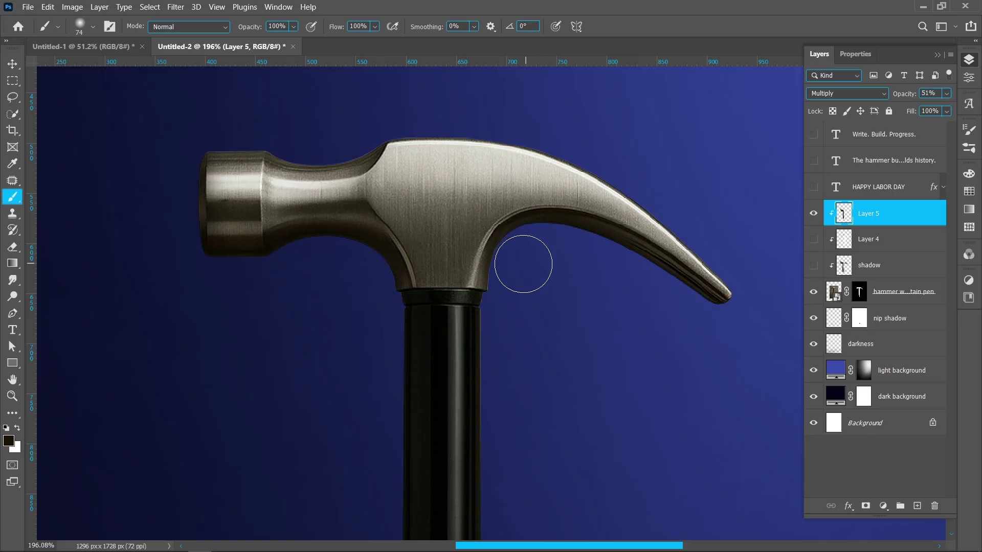
pyautogui.scroll(-5, 521, 289)
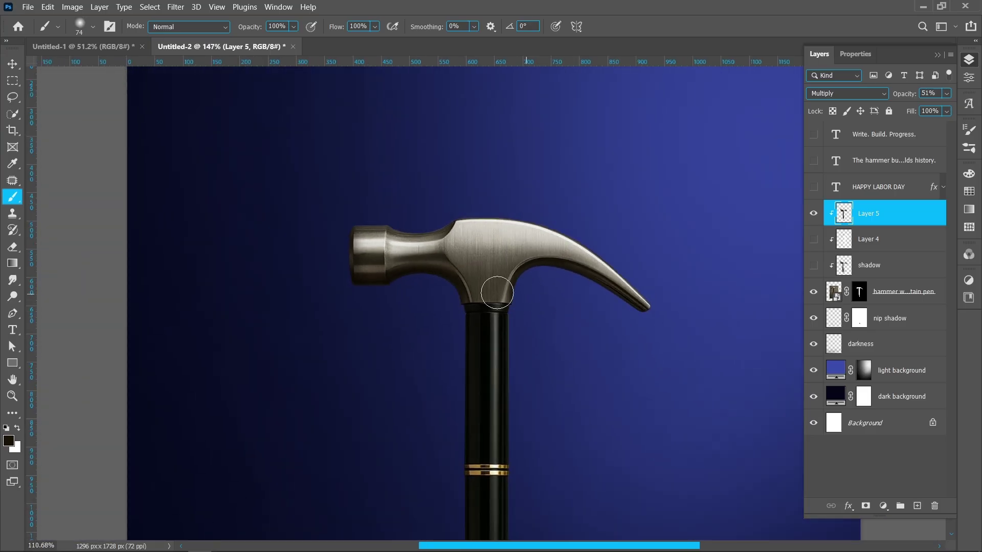
pyautogui.scroll(-4, 467, 361)
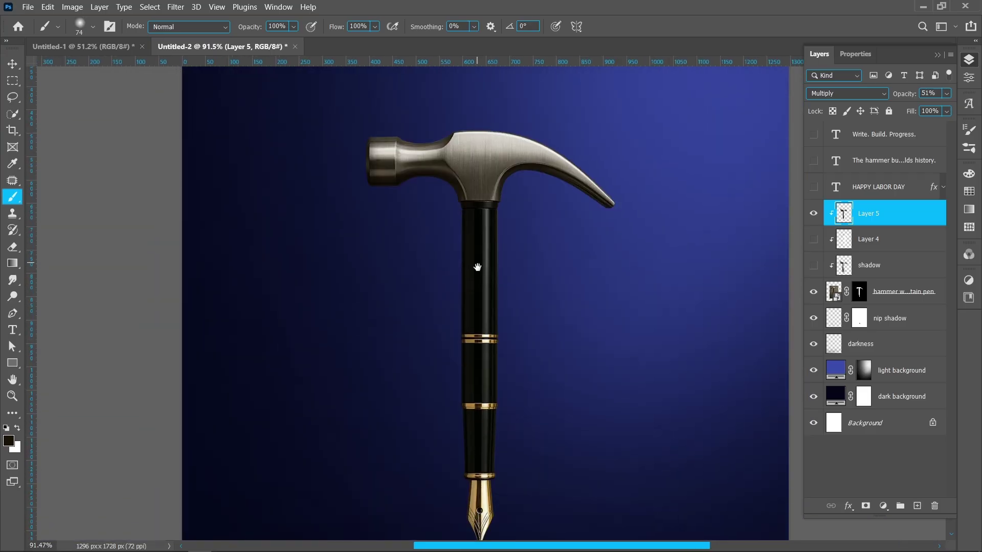
pyautogui.scroll(-2, 472, 270)
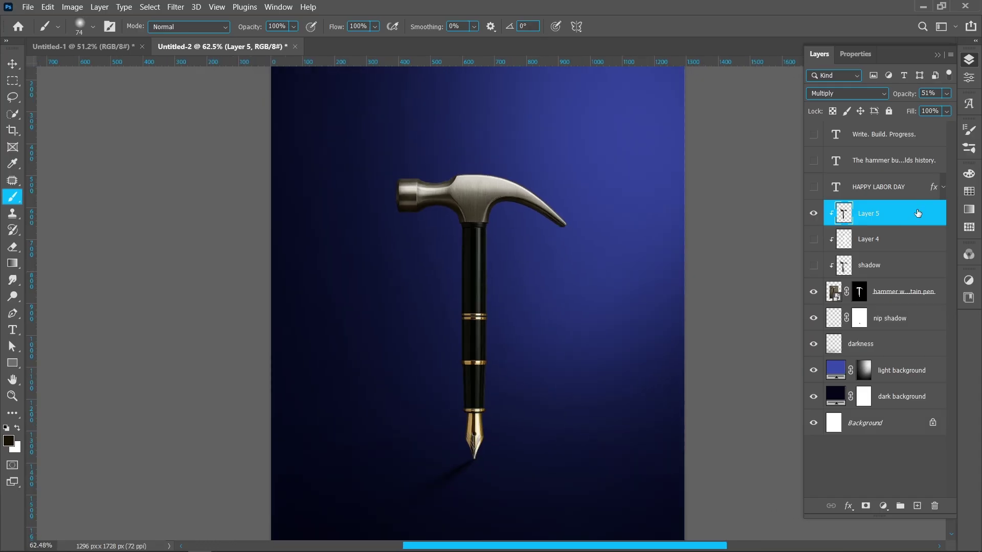
# Delete Layer 5 and turn the shadow layer back on
pyautogui.press('Delete')
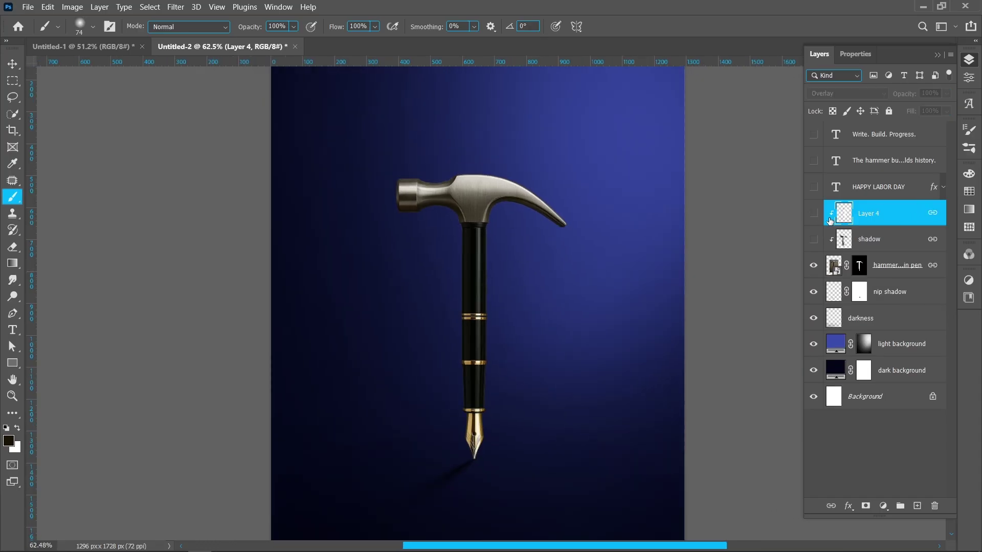
pyautogui.click(814, 239)
pyautogui.click(814, 239)
pyautogui.click(815, 239)
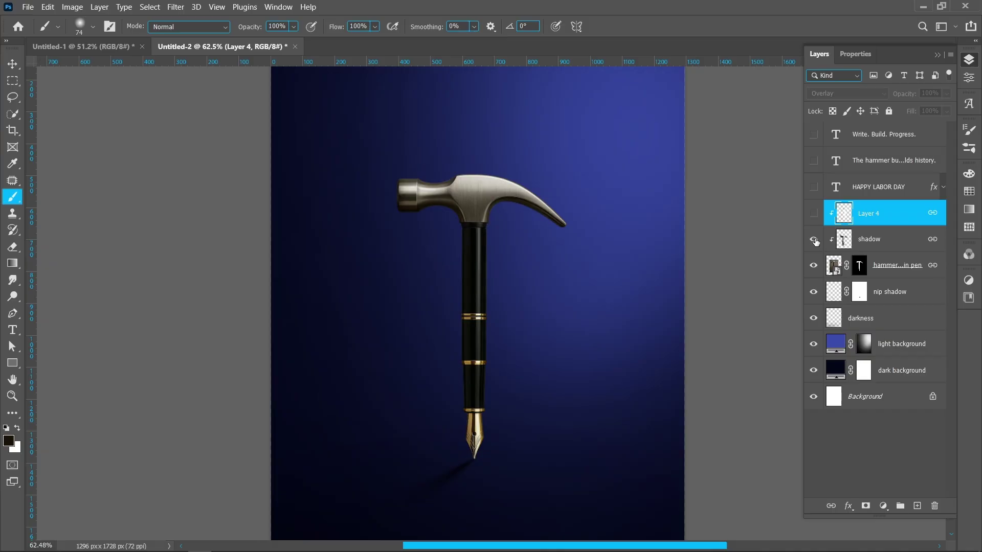
# Compare with Layer 4 toggled, leave it visible, and switch to the Move tool
pyautogui.scroll(3, 430, 268)
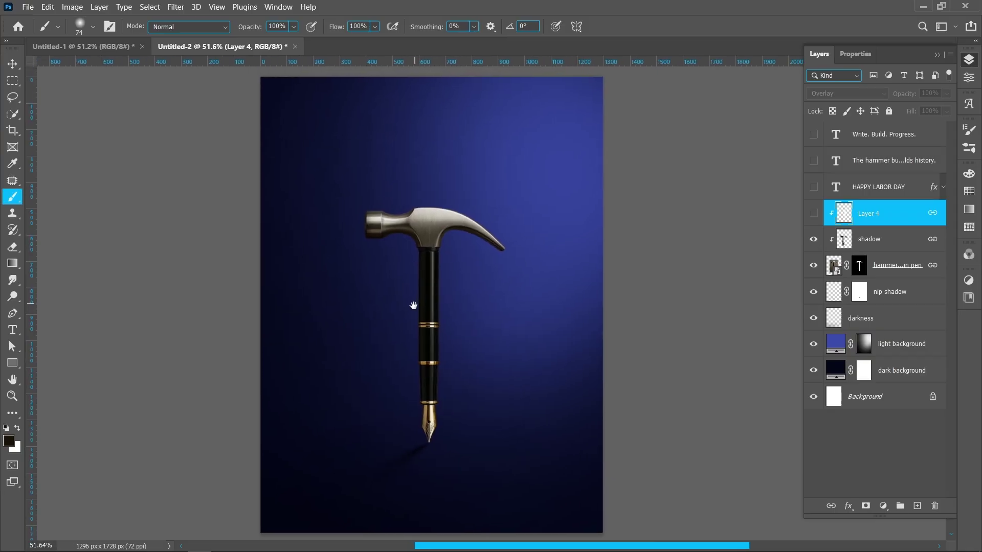
pyautogui.scroll(4, 419, 258)
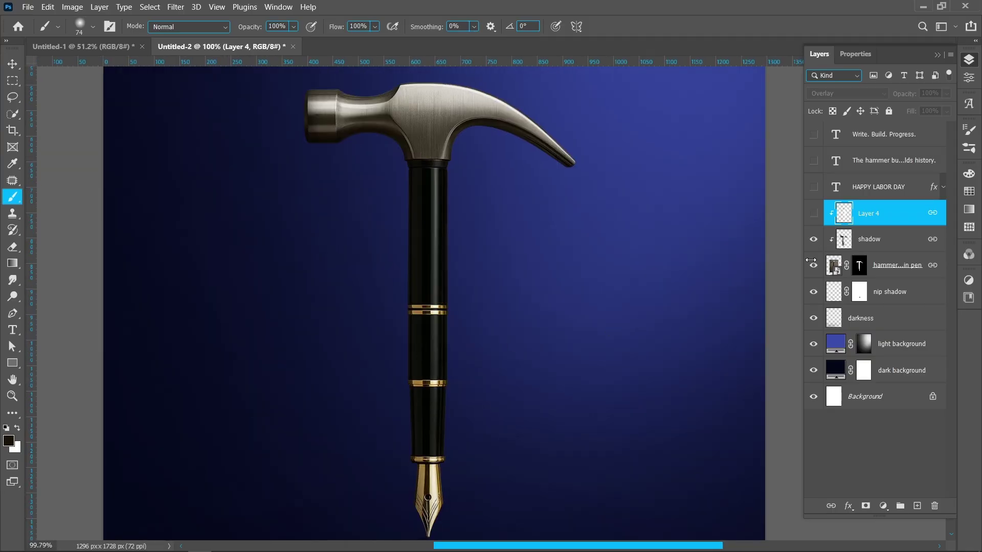
pyautogui.click(814, 214)
pyautogui.click(814, 214)
pyautogui.click(814, 213)
pyautogui.click(814, 214)
pyautogui.press('v')
pyautogui.scroll(-1, 552, 251)
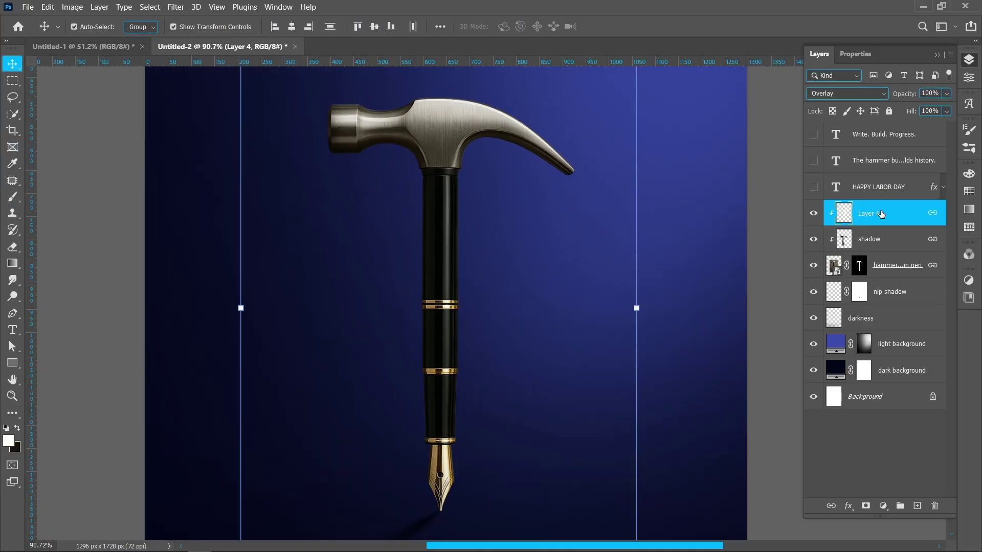
# Create a new Layer 5 clipped to the hammer, set to Overlay at 50% opacity
pyautogui.hotkey('ctrl', 'shift', 'alt', 'n')
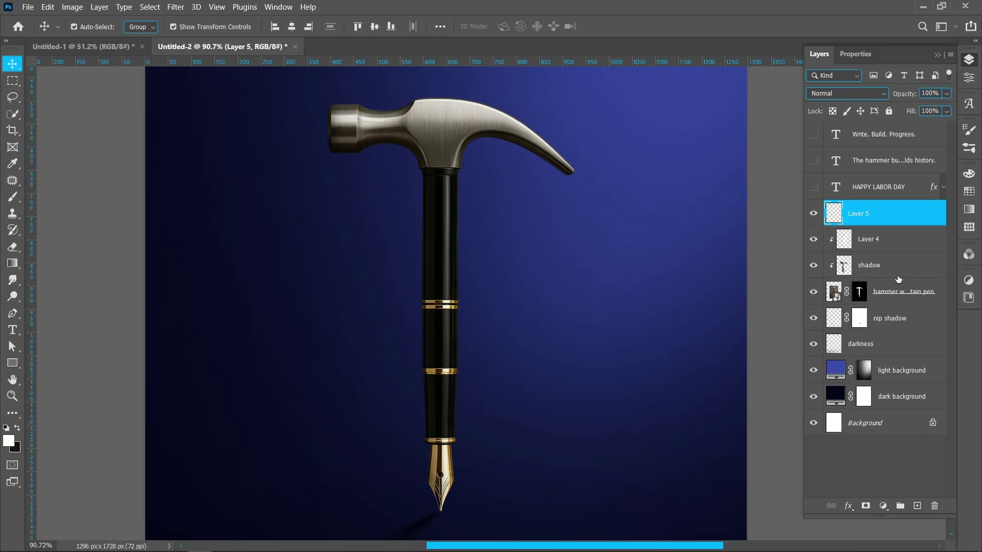
pyautogui.rightClick(889, 219)
pyautogui.click(816, 258)
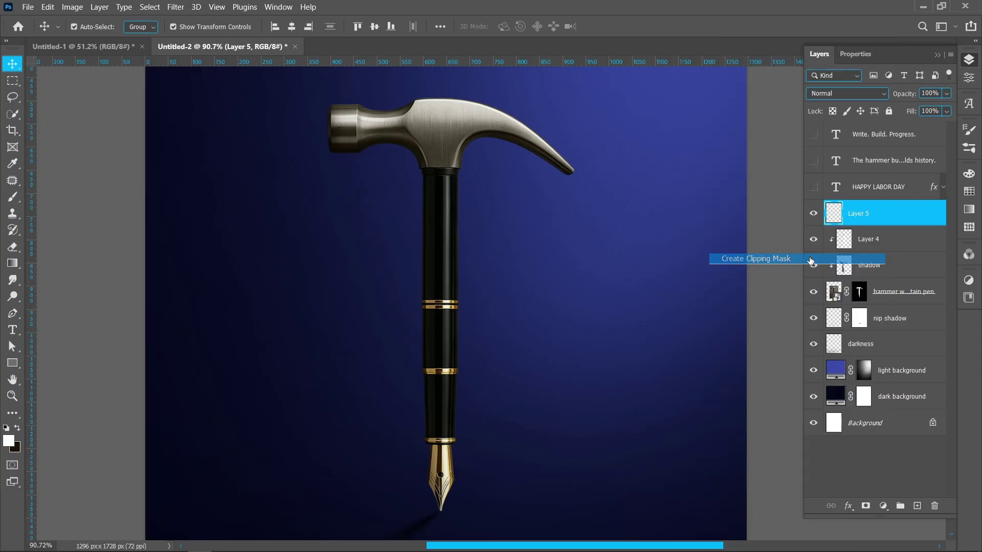
pyautogui.click(853, 95)
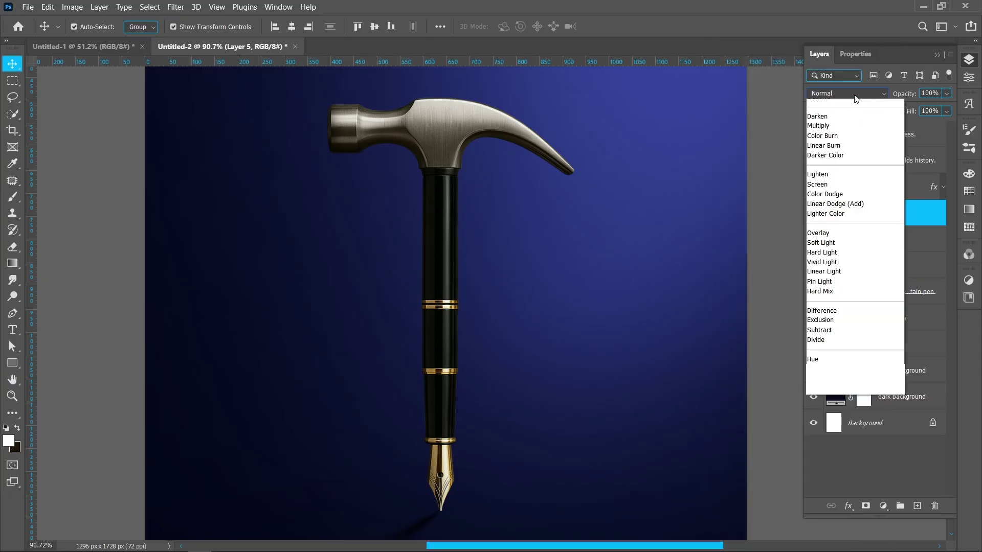
pyautogui.click(851, 249)
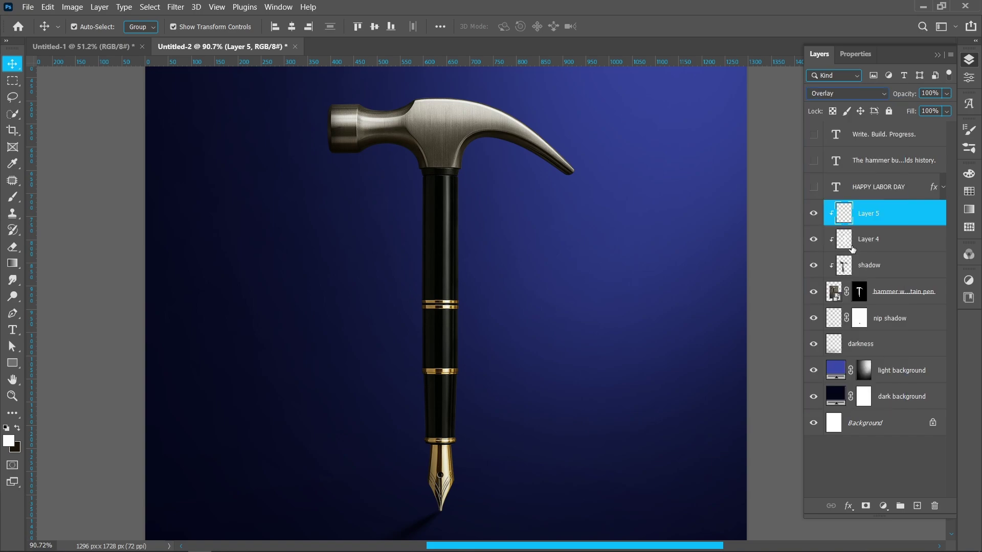
pyautogui.moveTo(907, 93); pyautogui.dragTo(885, 93)
# Pick the Brush tool and hide Layer 4
pyautogui.click(12, 196)
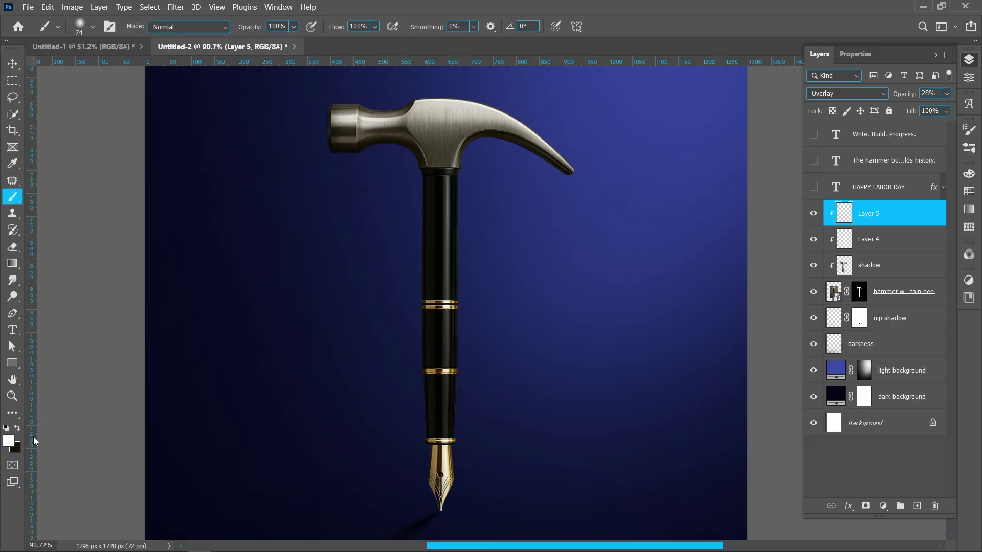
pyautogui.scroll(2, 487, 164)
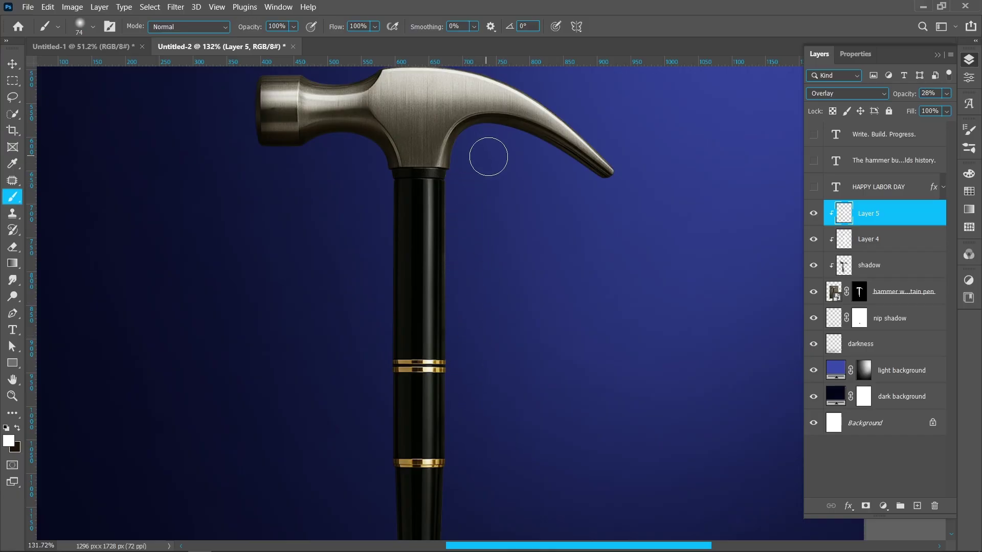
pyautogui.click(814, 241)
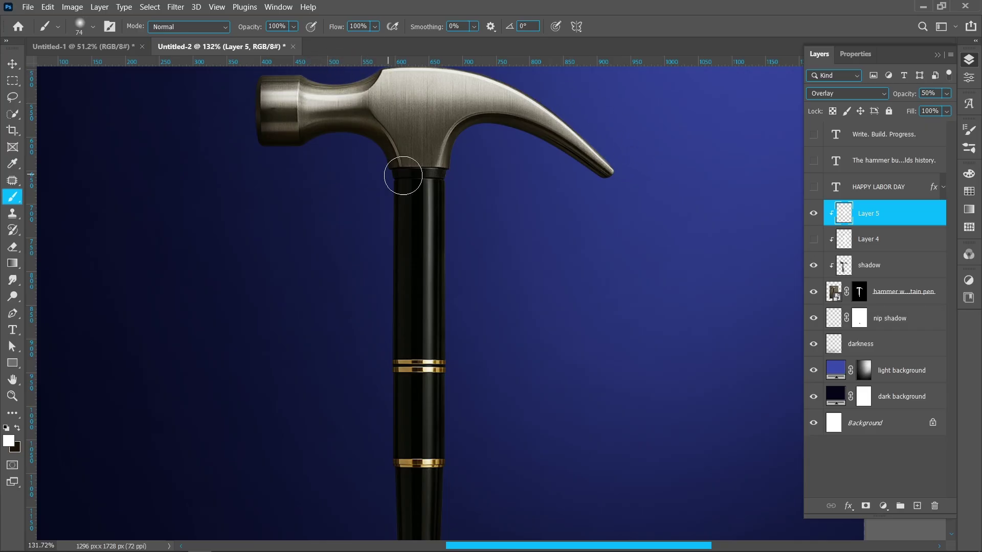
pyautogui.scroll(-1, 477, 206)
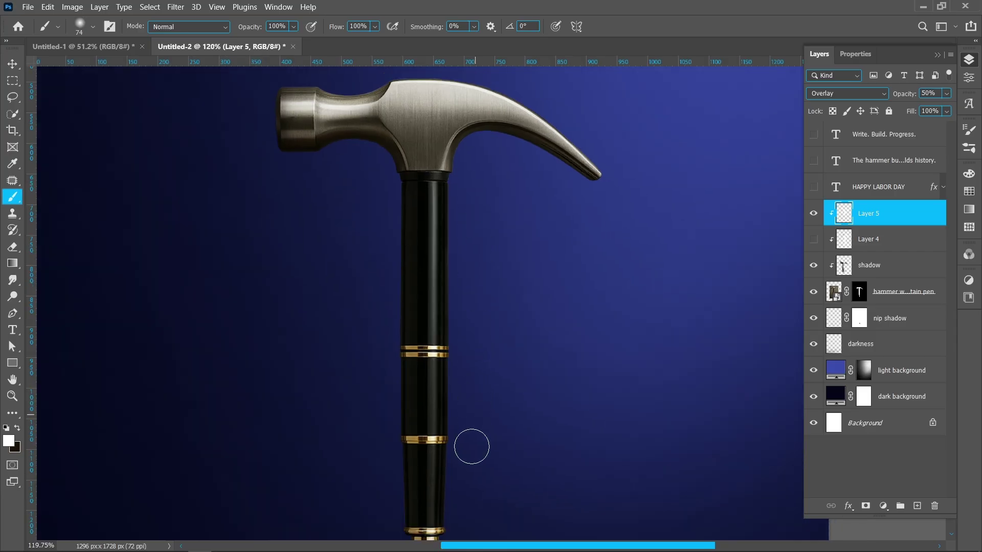
pyautogui.scroll(-2, 485, 240)
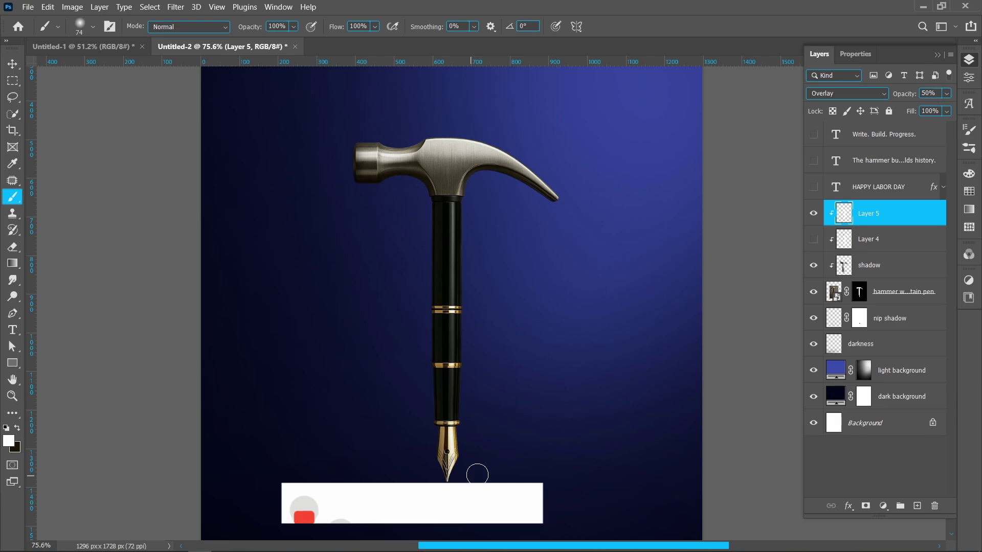
pyautogui.scroll(-2, 548, 353)
pyautogui.scroll(-1, 476, 279)
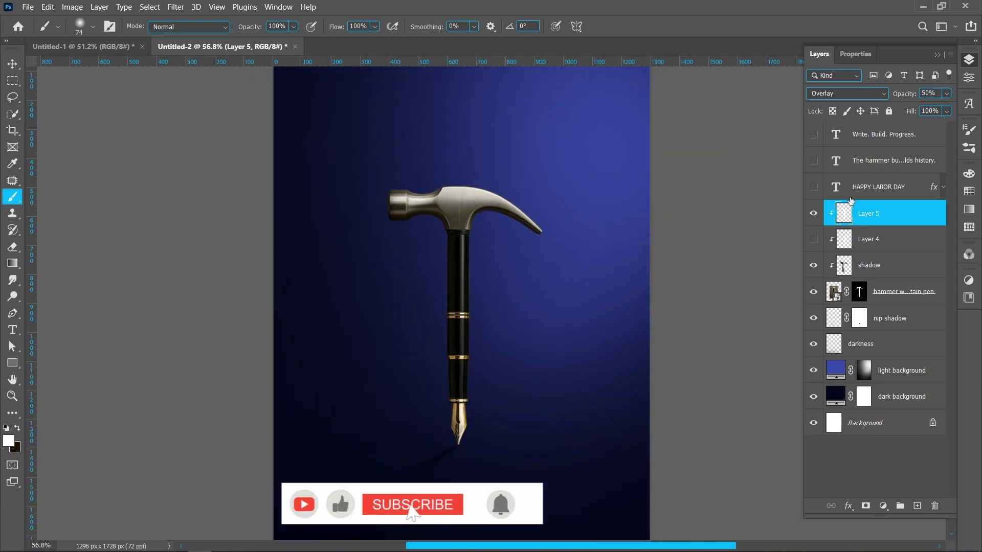
# Remove Layer 5 so the Overlay Layer 4 shows again, then switch to Move and deselect layers
pyautogui.click(814, 213)
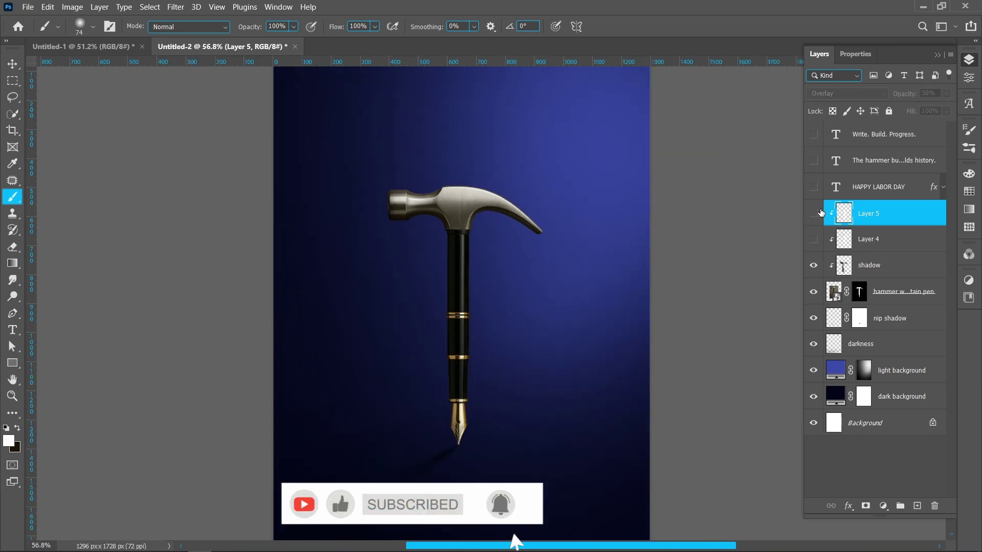
pyautogui.click(814, 213)
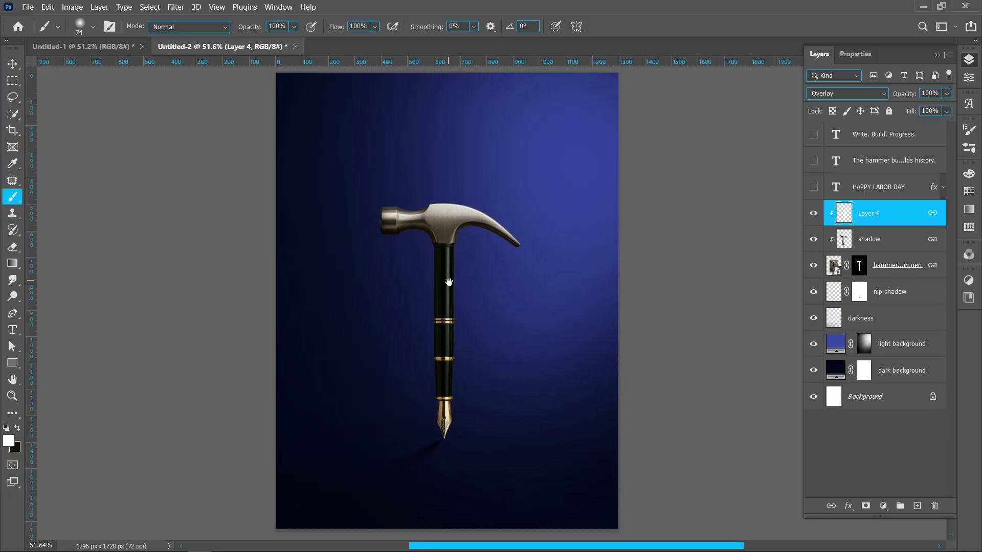
pyautogui.moveTo(448, 283); pyautogui.dragTo(449, 284)
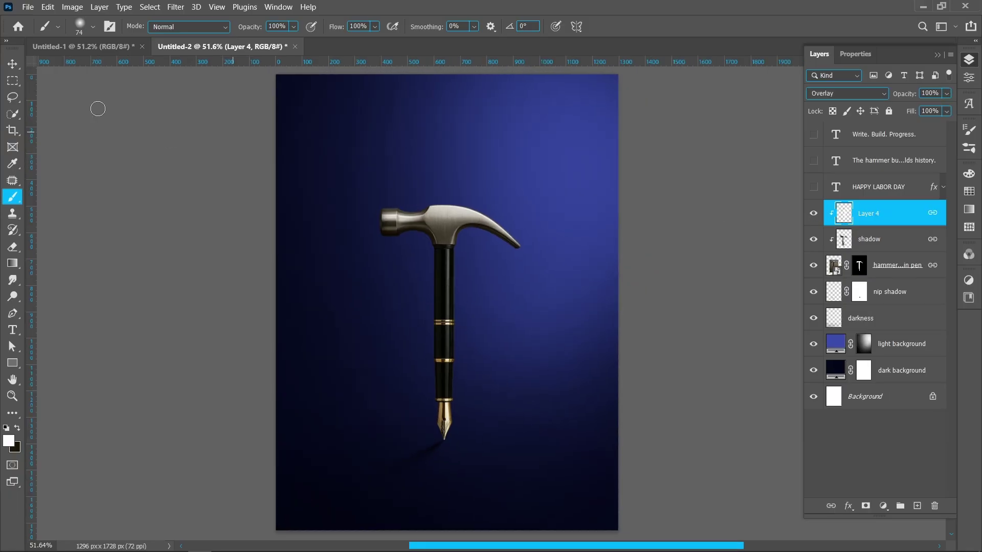
pyautogui.click(11, 65)
pyautogui.click(735, 239)
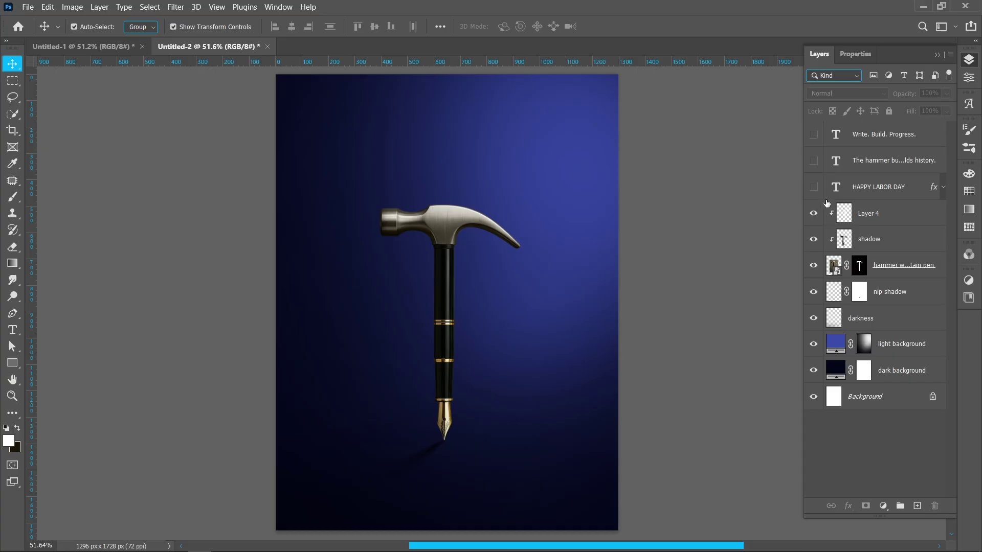
# Turn on the HAPPY LABOR DAY headline layer and commit its text edit
pyautogui.click(813, 188)
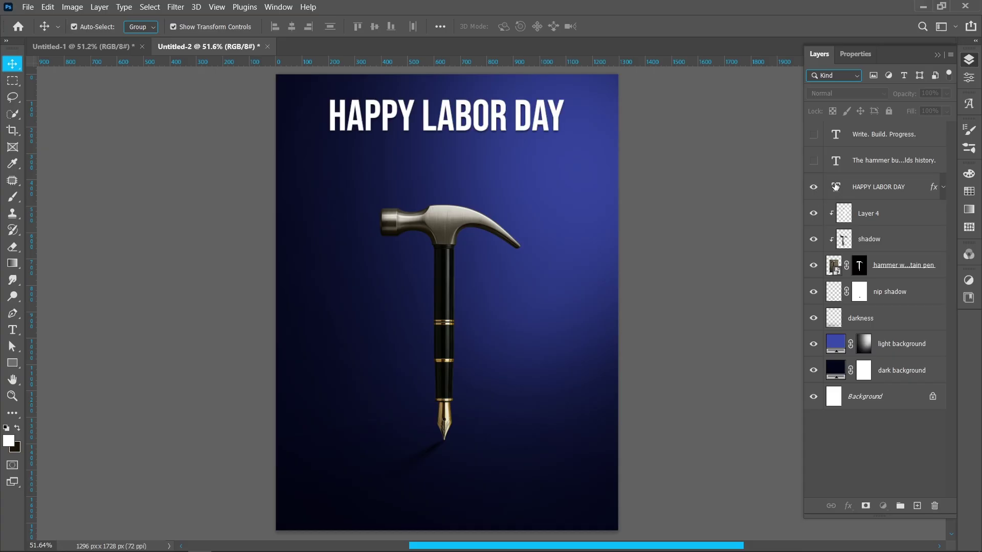
pyautogui.click(836, 187)
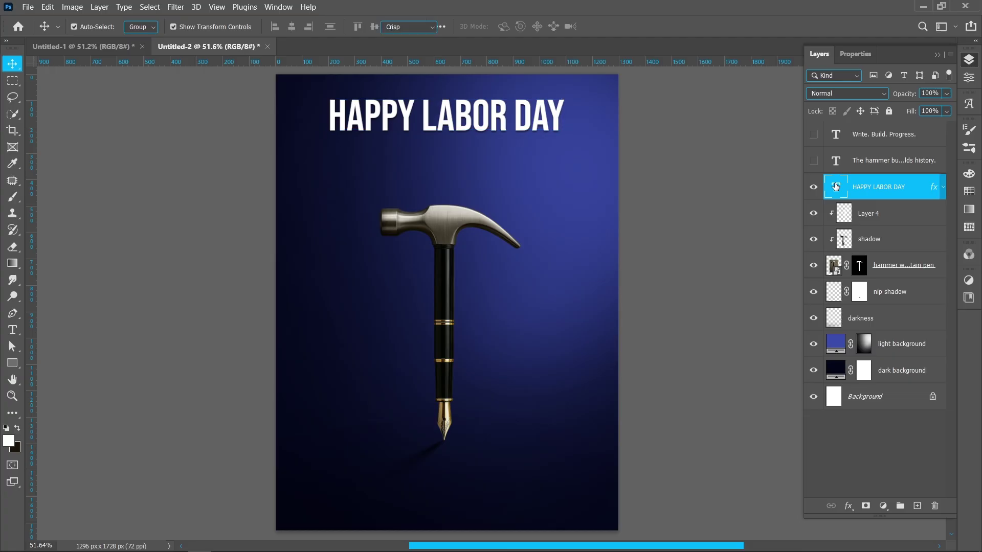
pyautogui.doubleClick(836, 187)
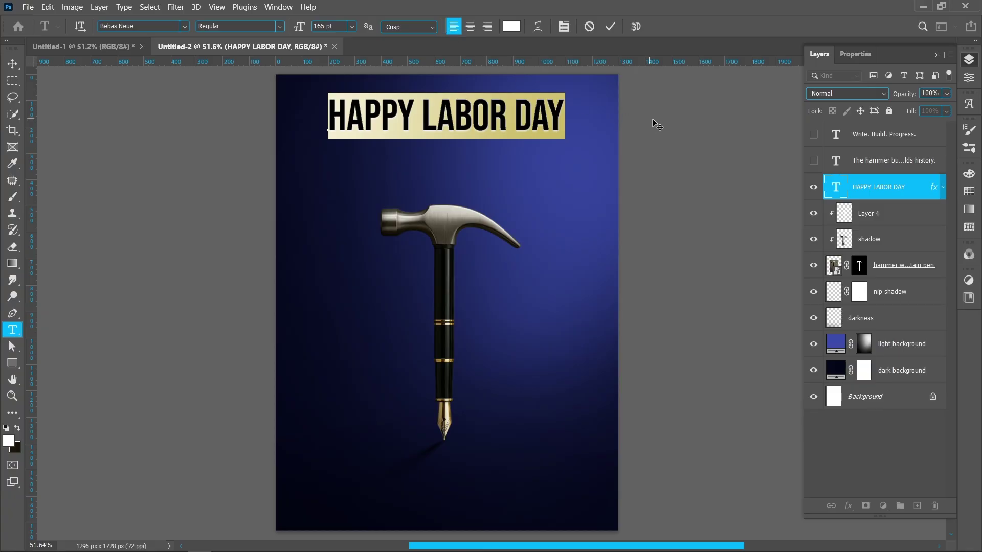
pyautogui.click(610, 26)
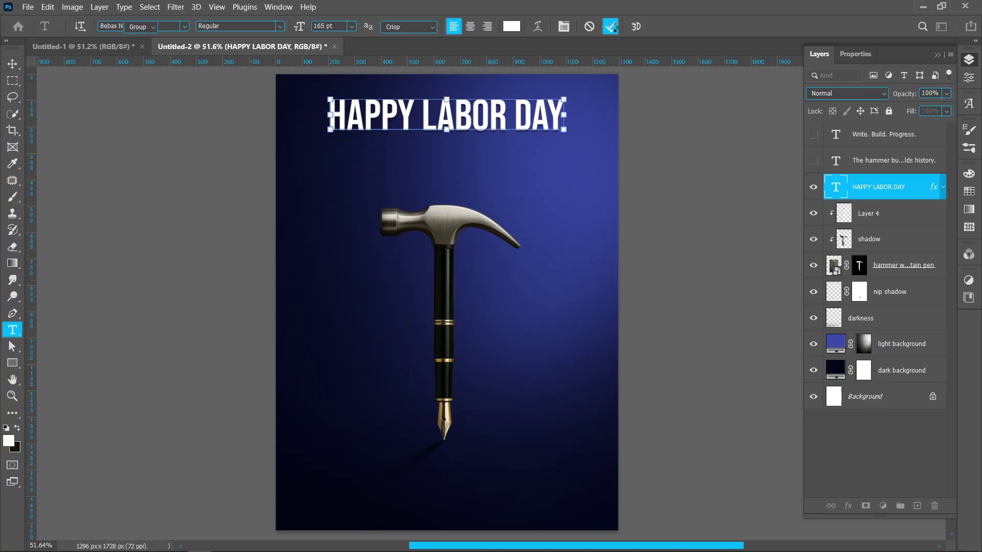
pyautogui.press('v')
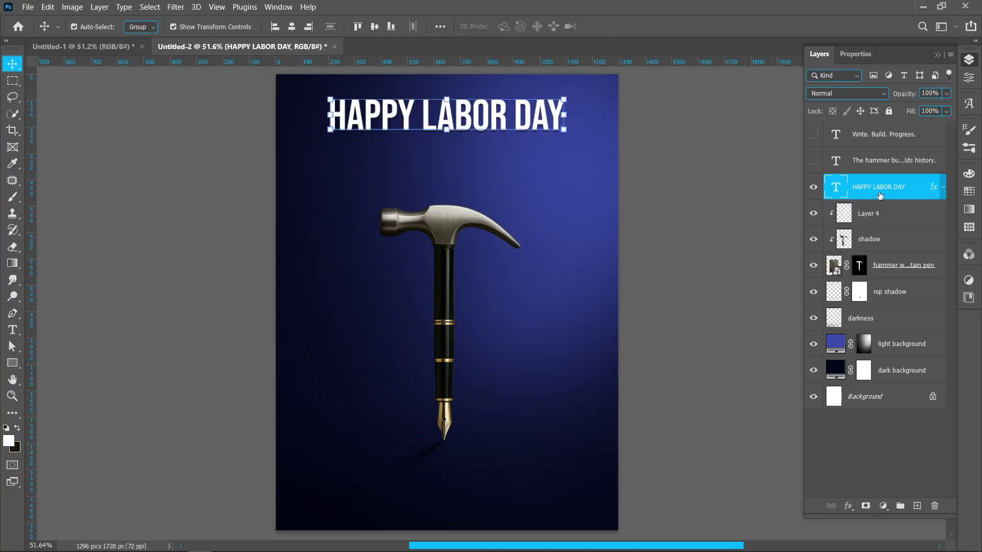
# Apply the headline's 50% Multiply drop shadow from its layer effects
pyautogui.click(943, 188)
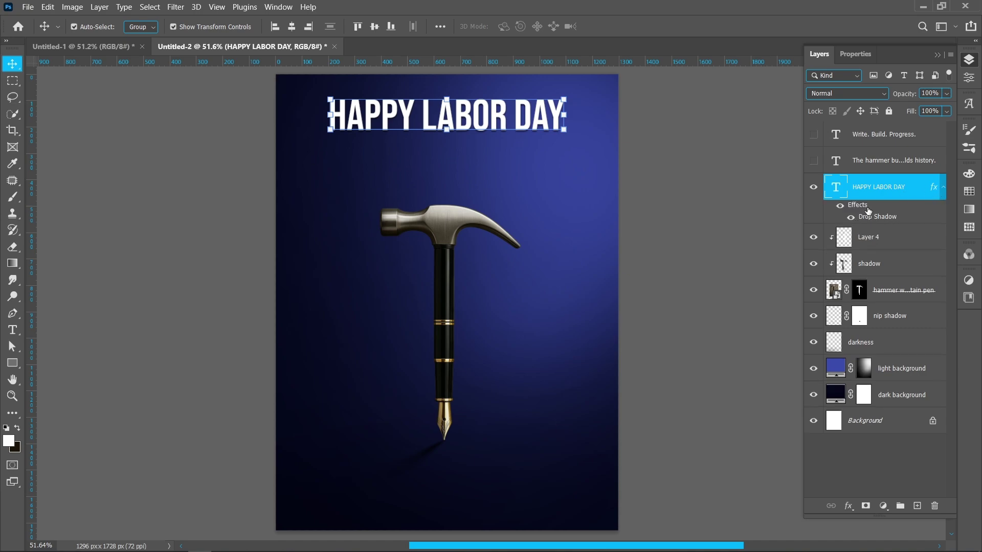
pyautogui.scroll(6, 530, 112)
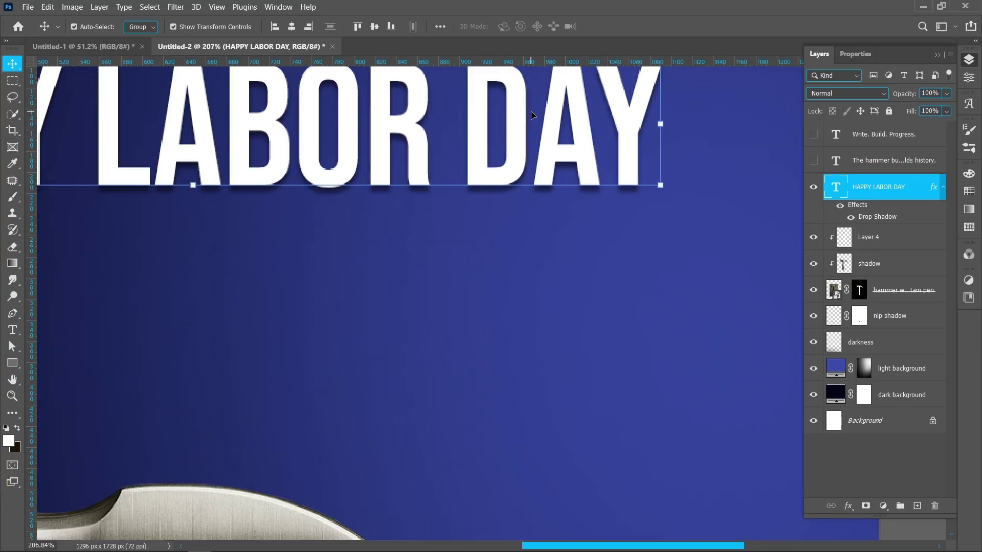
pyautogui.doubleClick(878, 217)
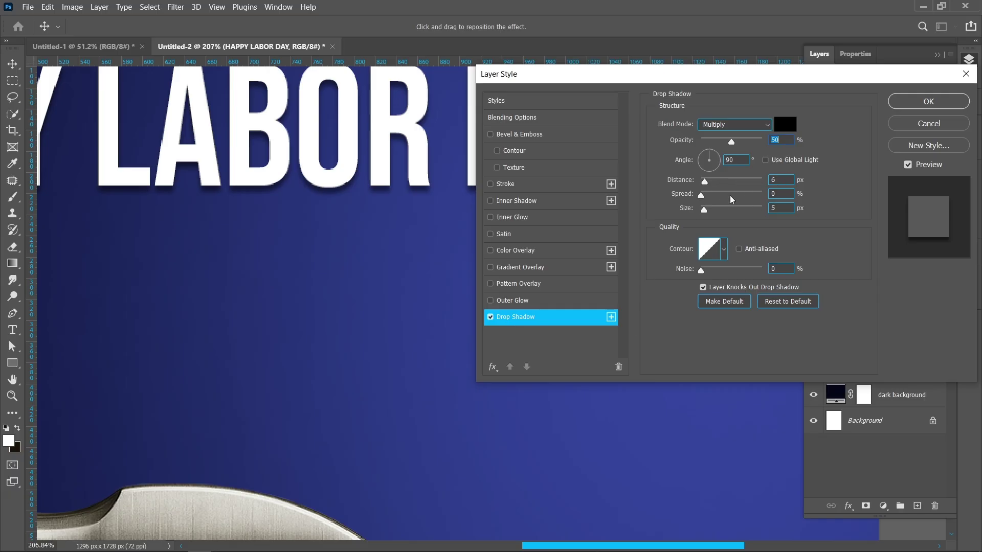
pyautogui.click(900, 108)
pyautogui.scroll(-4, 600, 301)
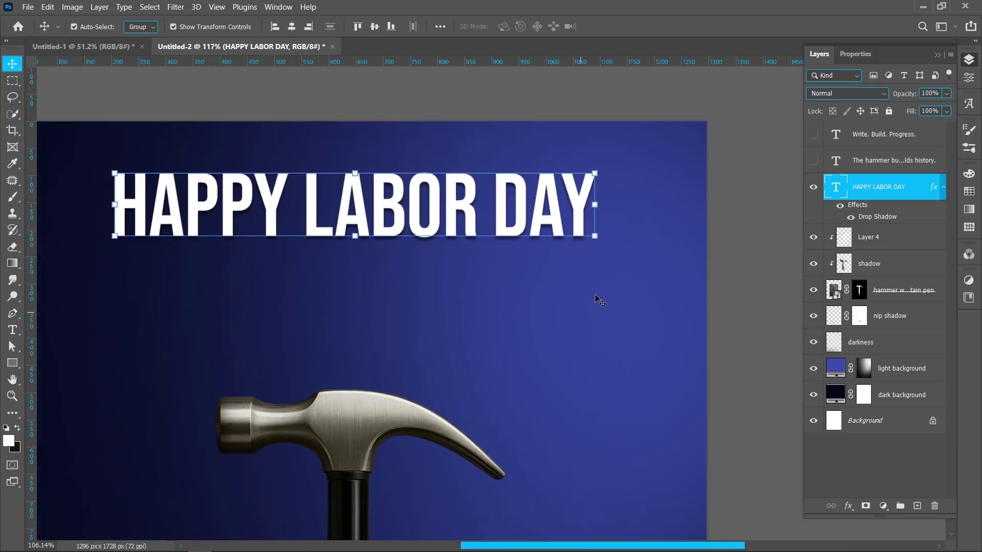
pyautogui.scroll(-2, 599, 301)
# Reveal the tagline 'The hammer builds structures; the pen builds history.' in Montserrat Light 35 pt
pyautogui.moveTo(415, 276); pyautogui.dragTo(413, 207)
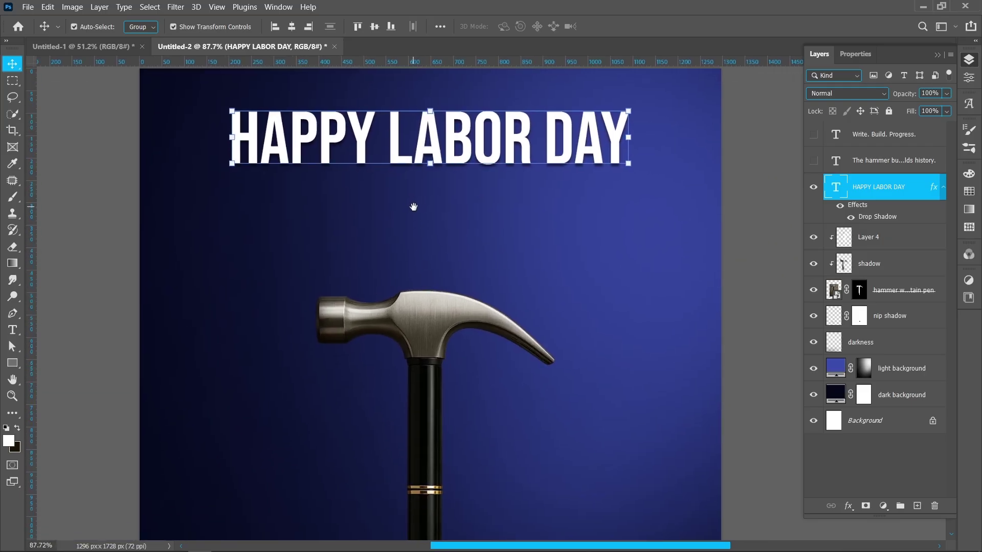
pyautogui.click(942, 188)
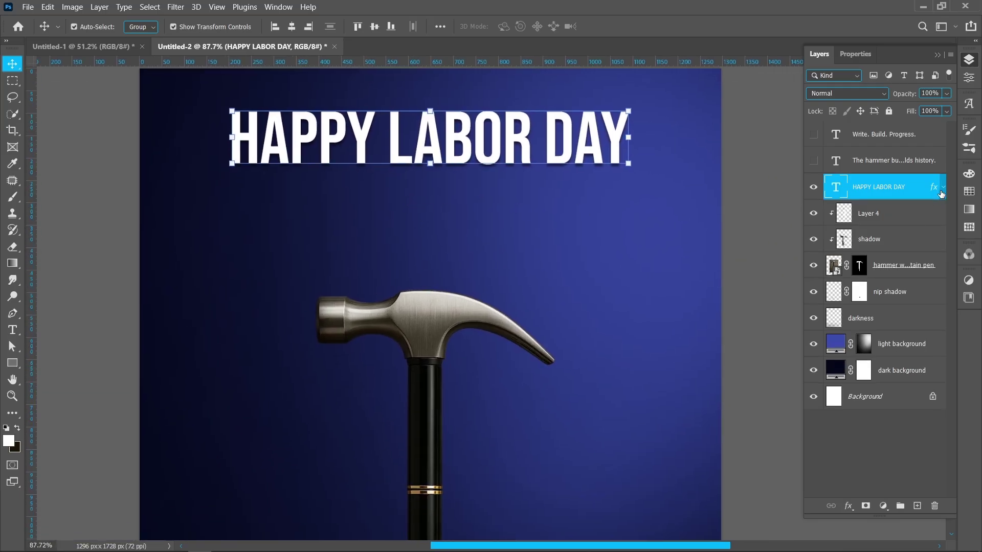
pyautogui.click(813, 160)
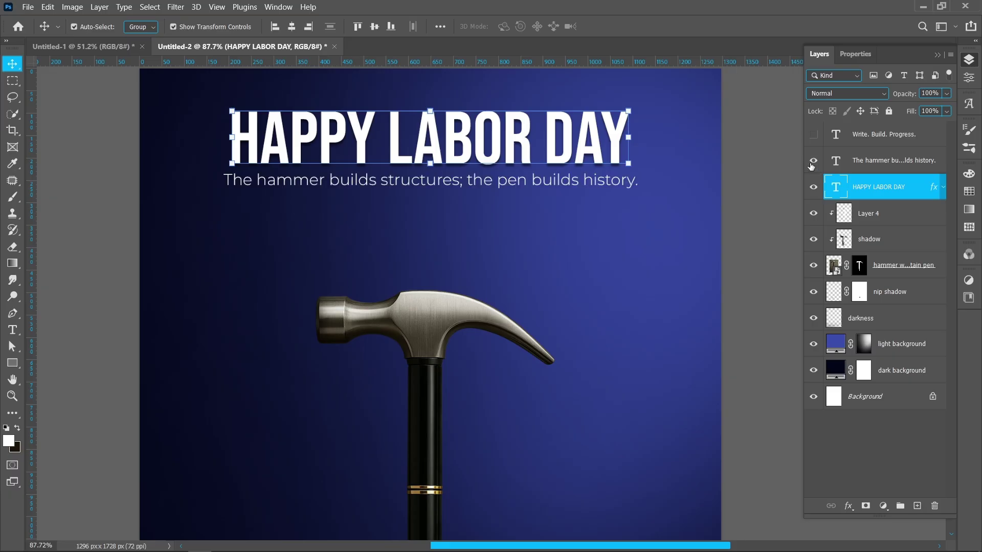
pyautogui.doubleClick(836, 162)
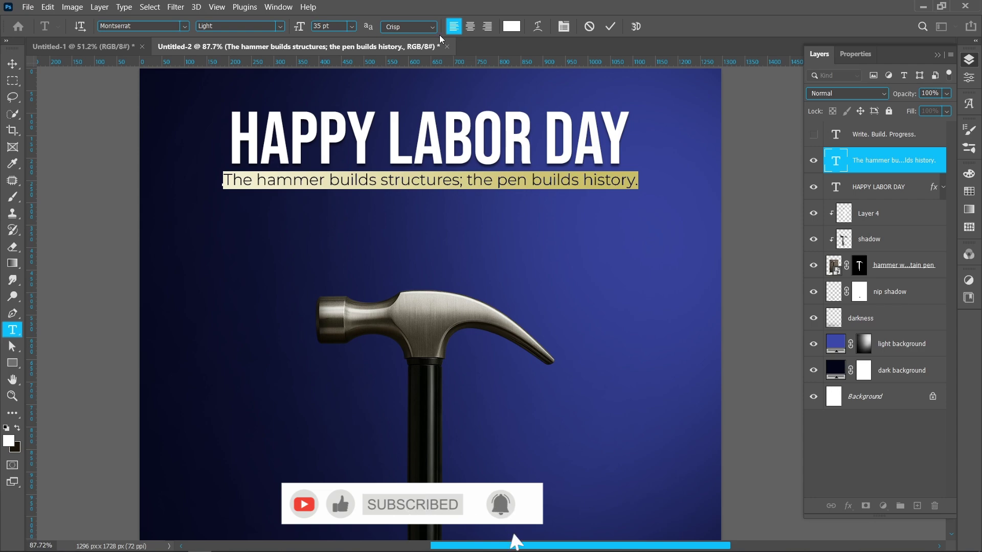
pyautogui.click(611, 27)
pyautogui.press('v')
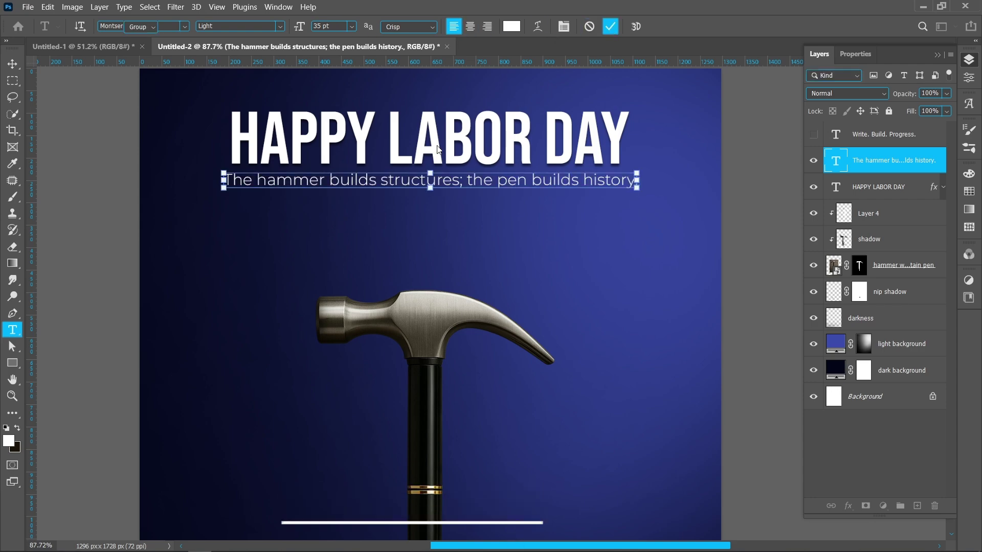
pyautogui.scroll(-5, 425, 154)
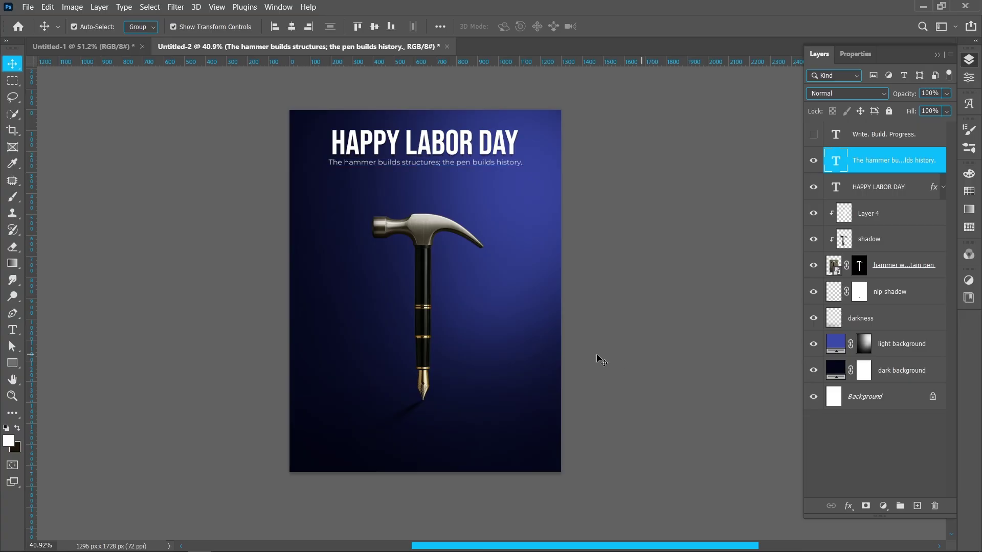
# Deselect the tagline and turn on the 'Write. Build. Progress.' footer layer
pyautogui.click(456, 427)
pyautogui.scroll(1, 446, 267)
pyautogui.scroll(1, 447, 267)
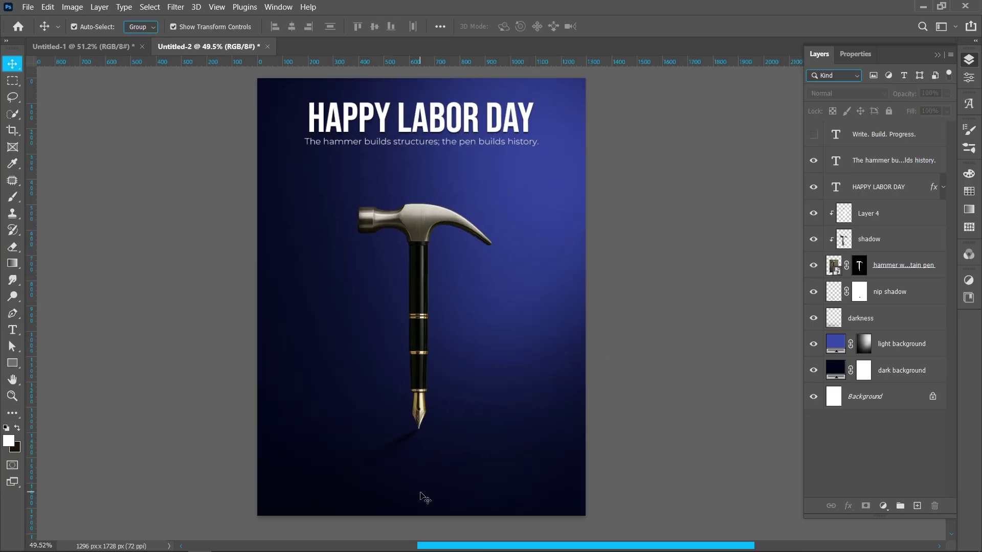
pyautogui.click(813, 136)
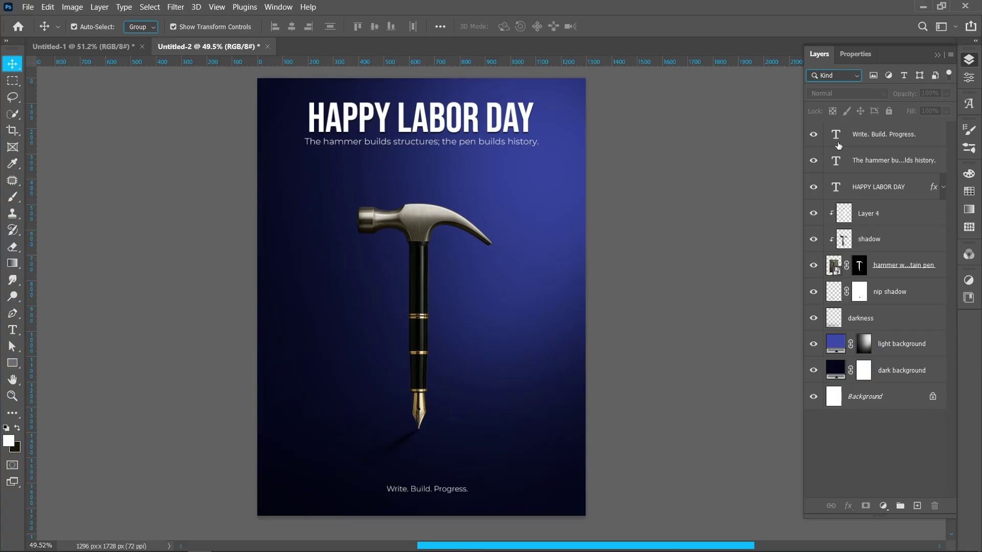